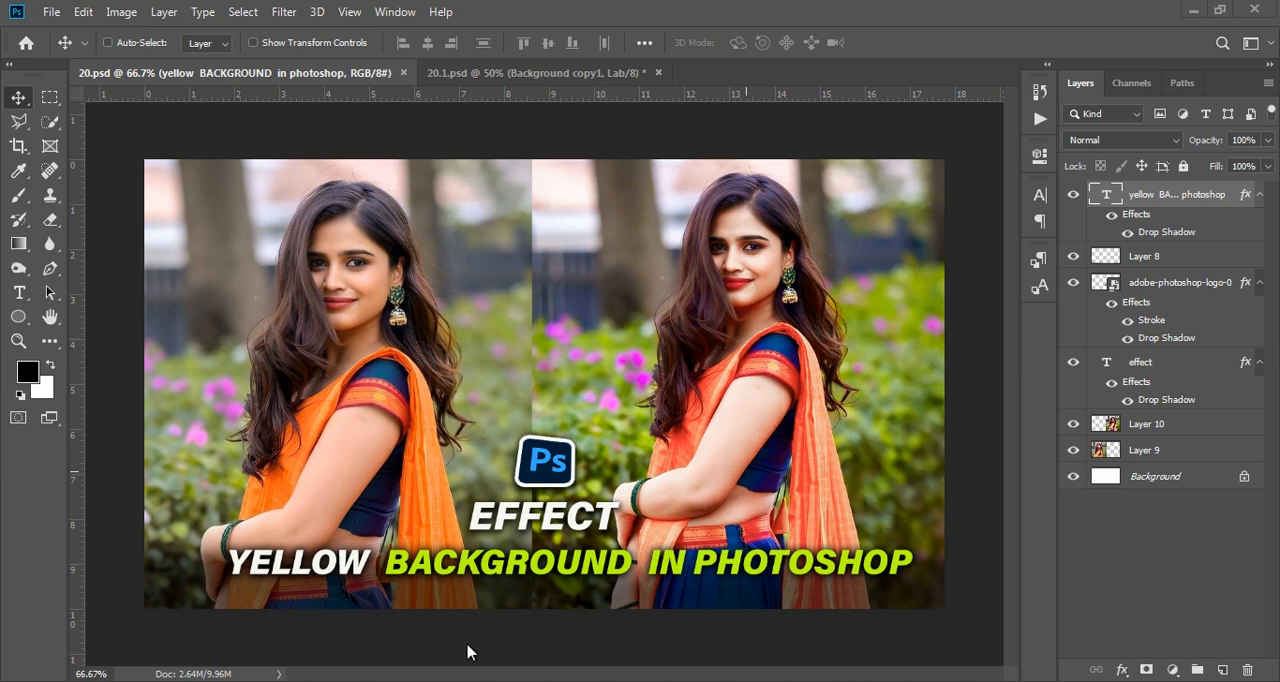
# - Delete the Background copy1 layer in 20.1.psd and close that document without saving
pyautogui.click(470, 72)
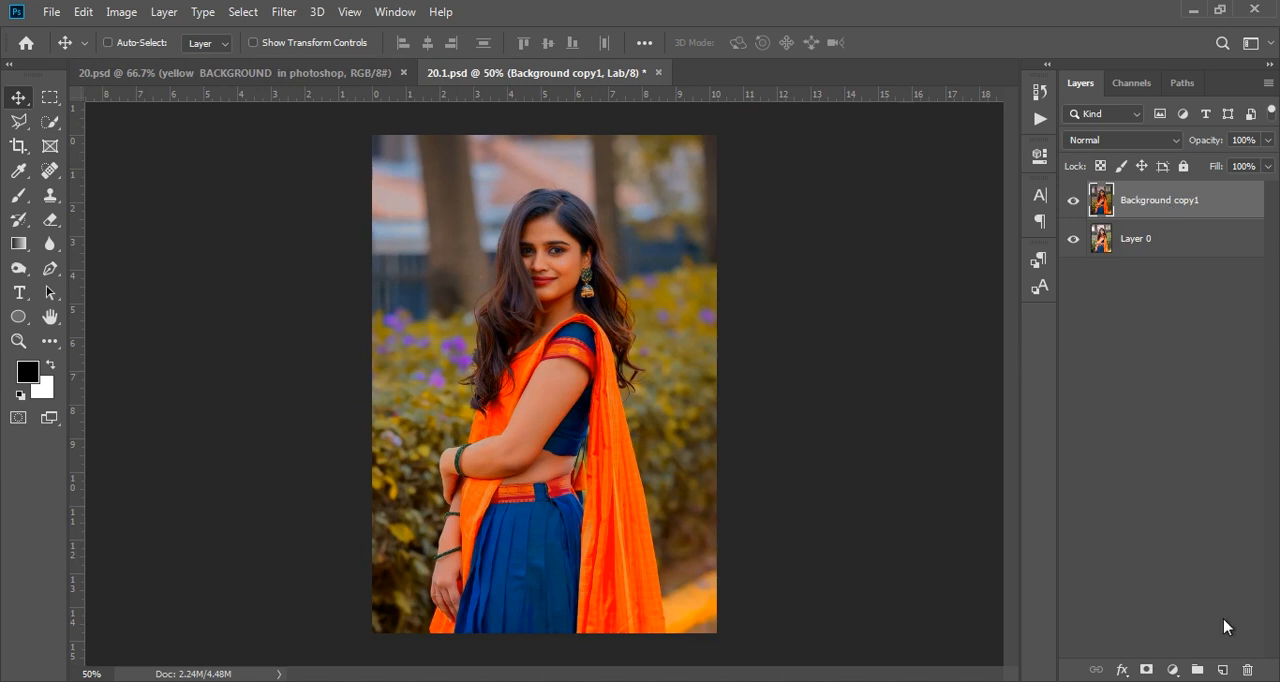
pyautogui.click(1247, 669)
pyautogui.click(524, 271)
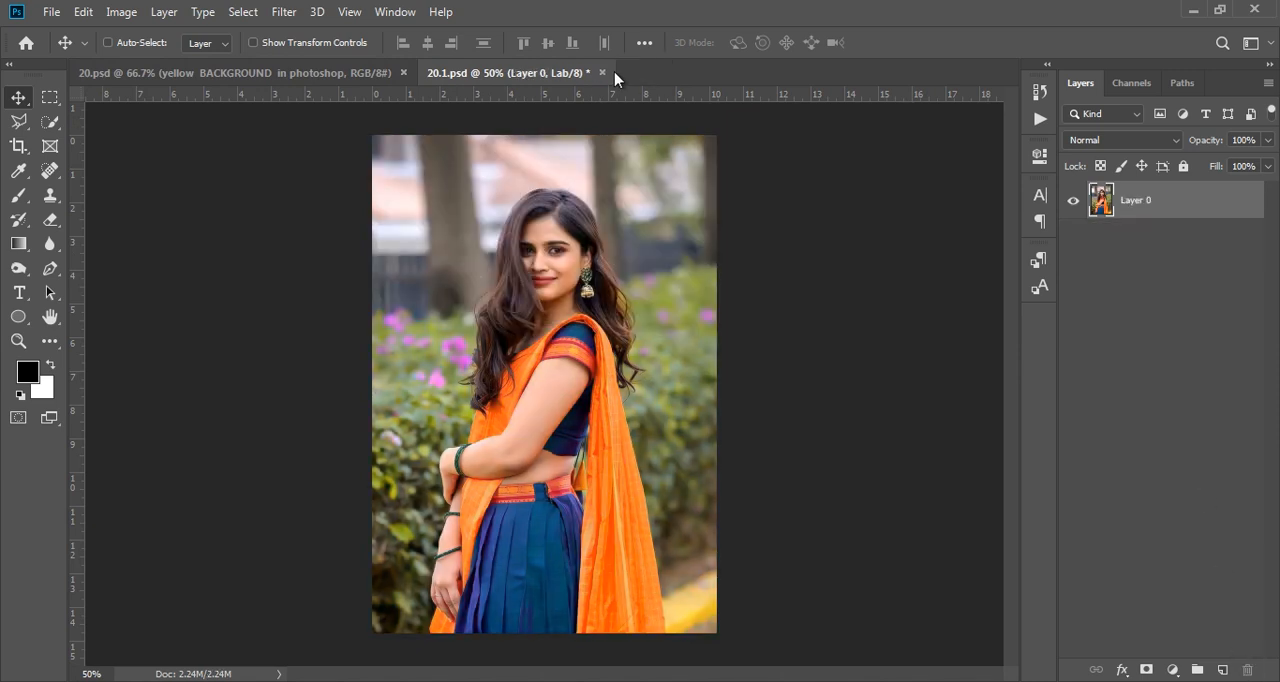
pyautogui.click(602, 72)
pyautogui.click(652, 272)
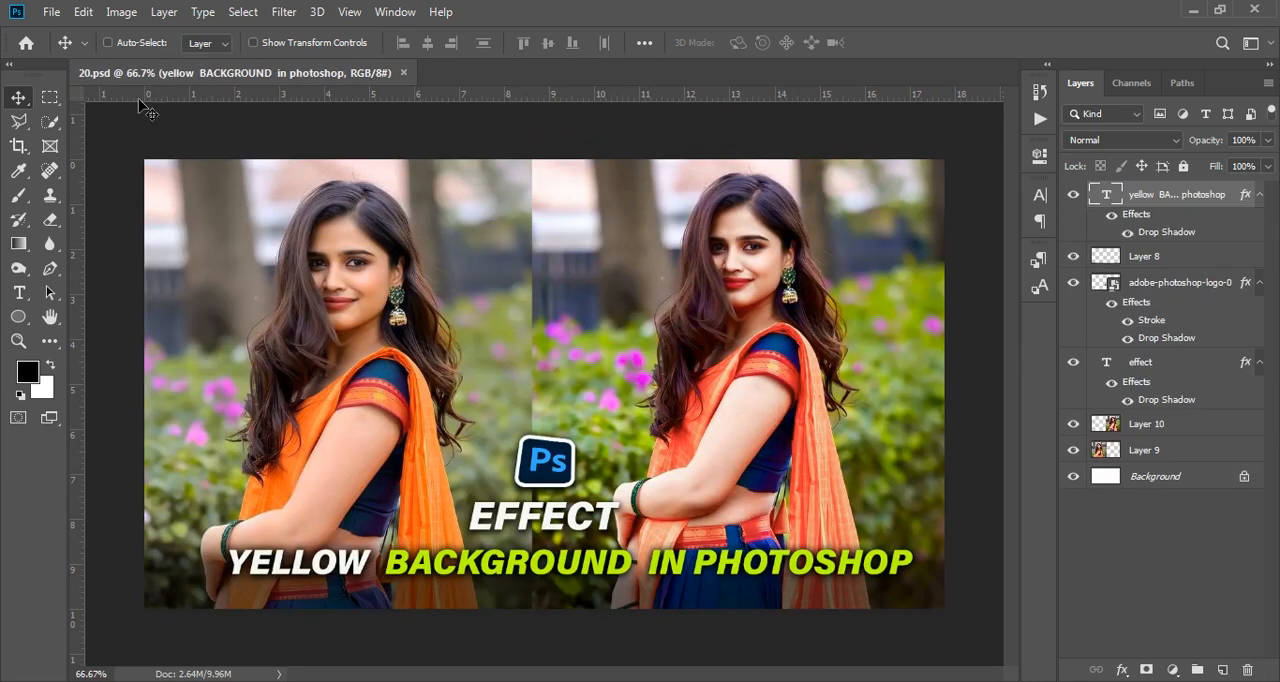
# - Open the image download (8) from the Downloads folder
pyautogui.click(50, 12)
pyautogui.click(66, 54)
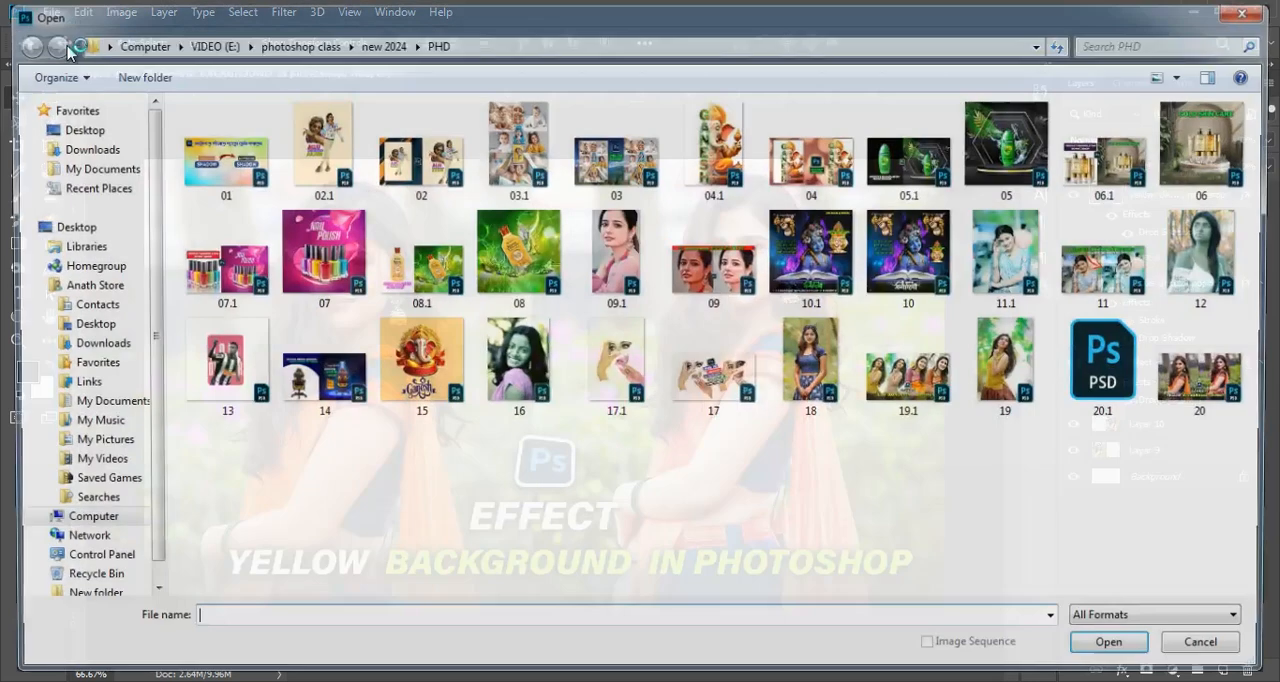
pyautogui.click(103, 156)
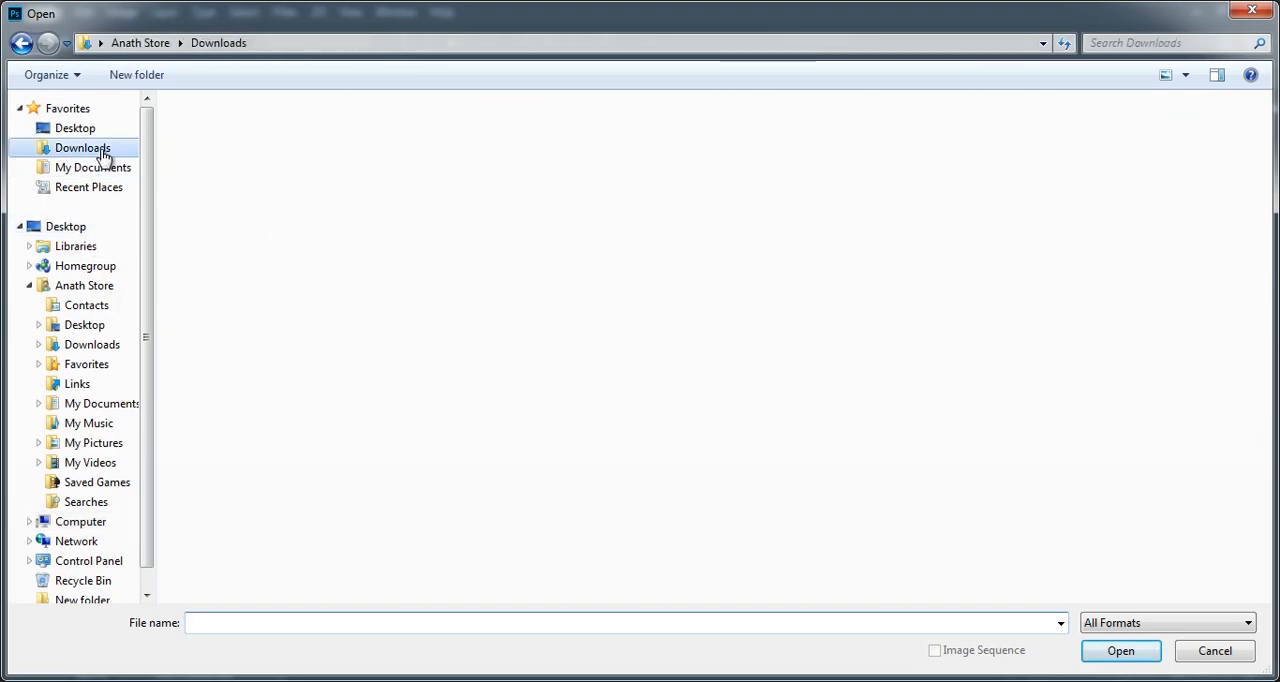
pyautogui.click(910, 298)
pyautogui.click(1112, 650)
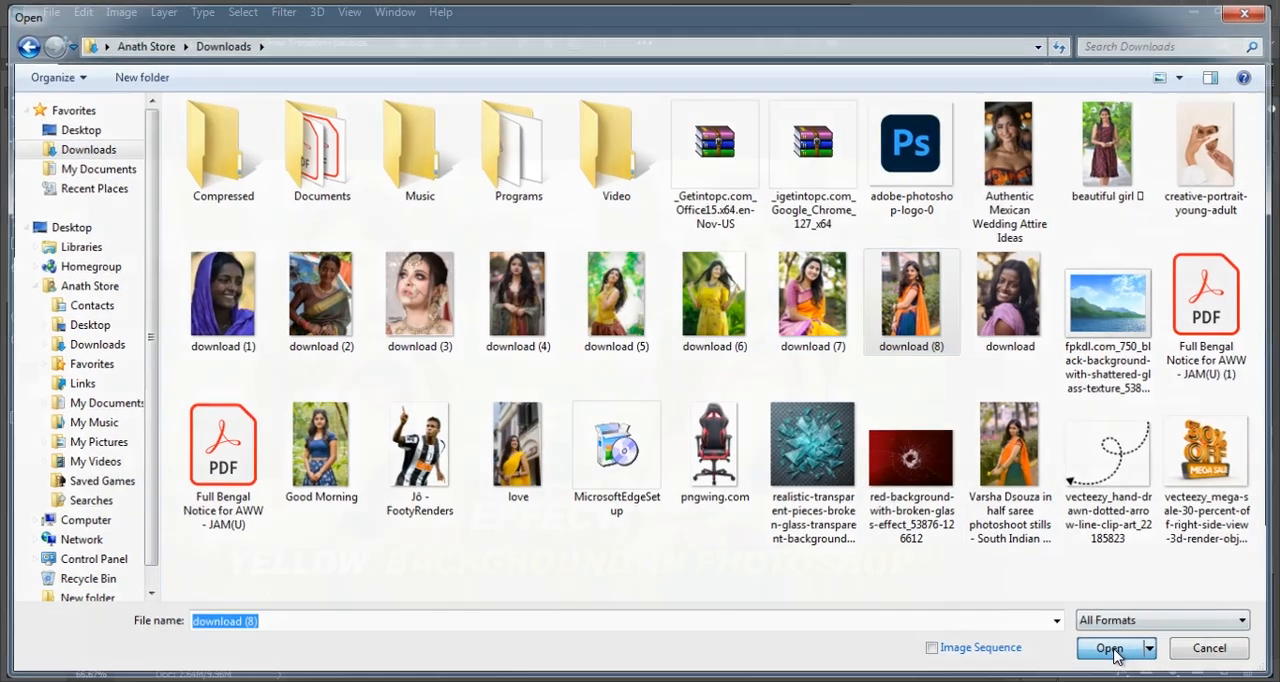
# - Duplicate the Background layer and convert the copy to a smart object
pyautogui.moveTo(1207, 212); pyautogui.dragTo(1222, 669)
pyautogui.rightClick(1139, 212)
pyautogui.click(1050, 259)
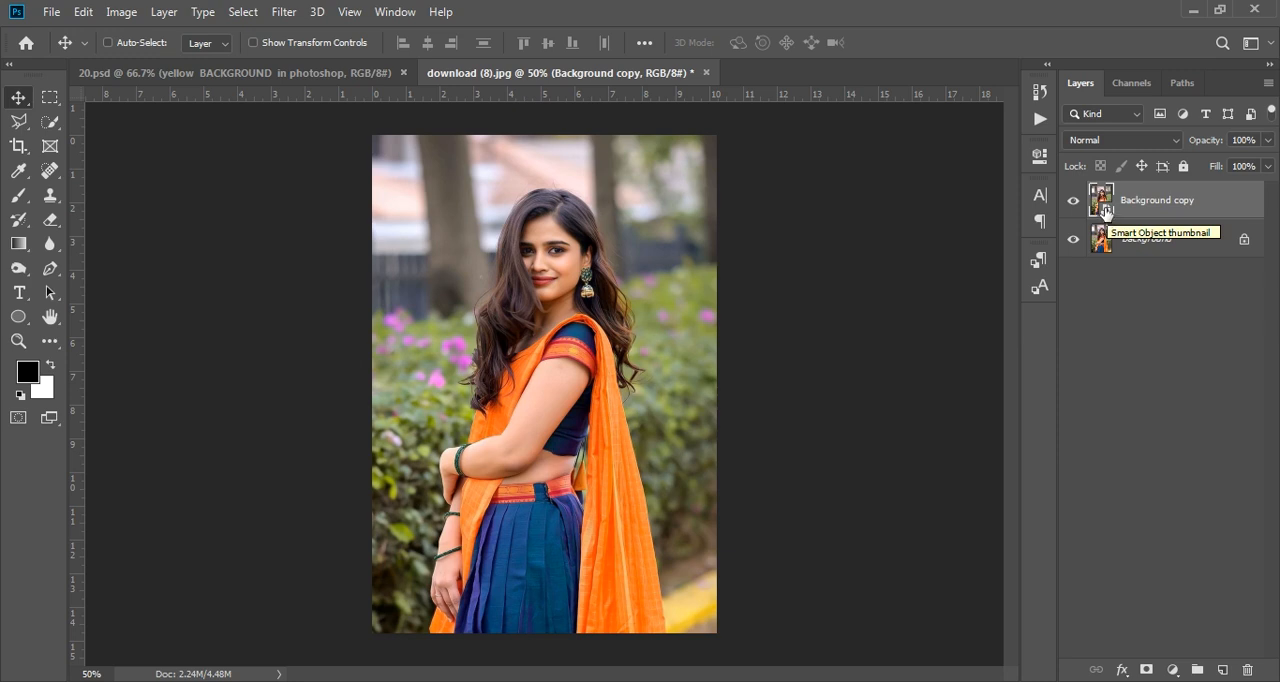
# - Open the Background copy smart object's contents and convert its colour mode to Lab Color
pyautogui.doubleClick(1103, 205)
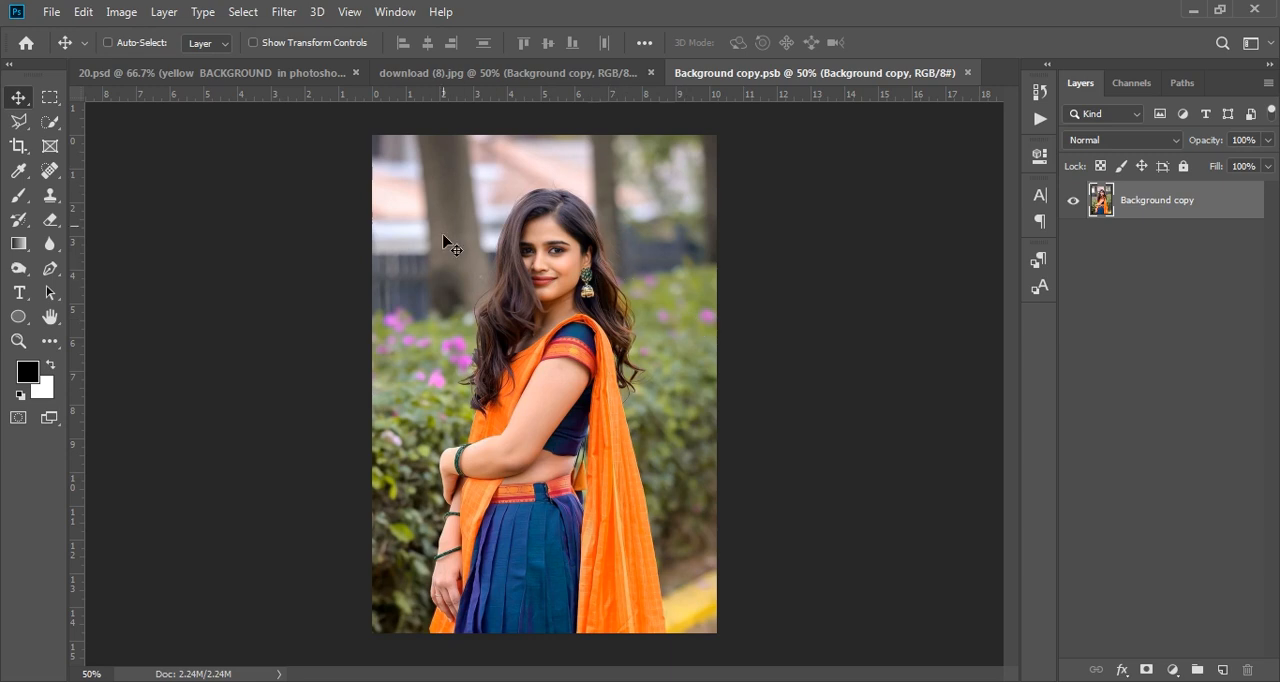
pyautogui.click(119, 13)
pyautogui.moveTo(169, 34)
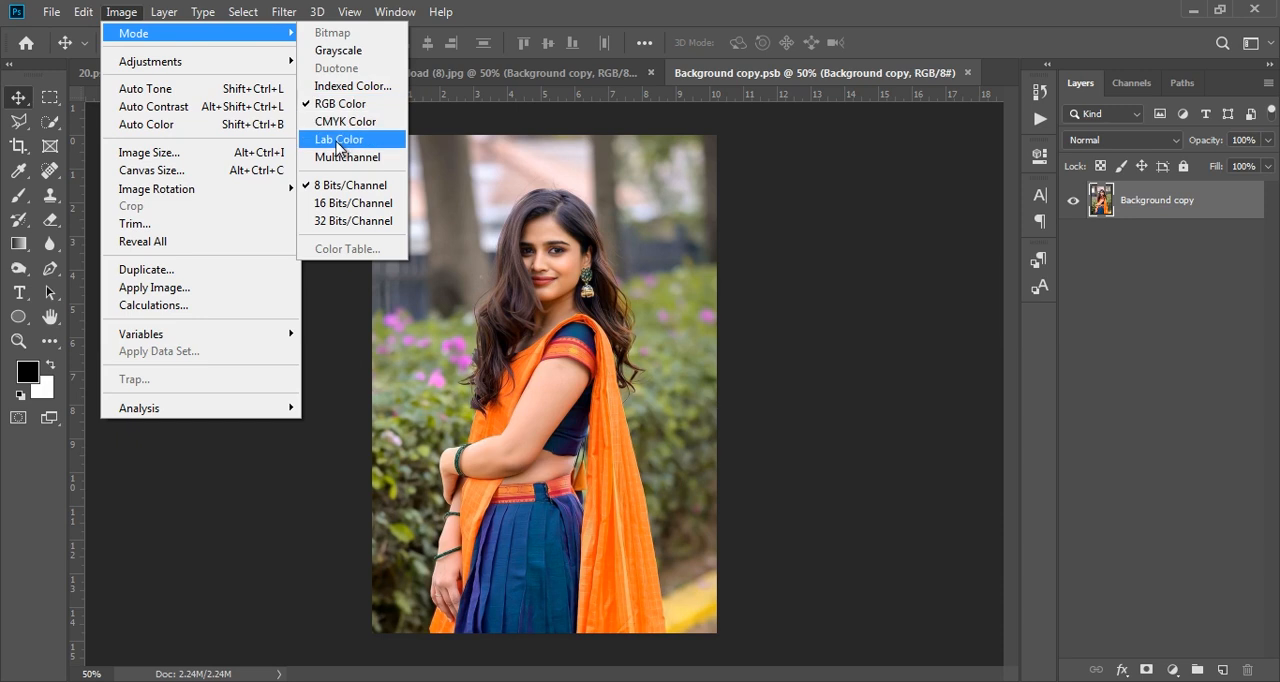
pyautogui.click(337, 141)
pyautogui.click(120, 13)
pyautogui.moveTo(135, 33)
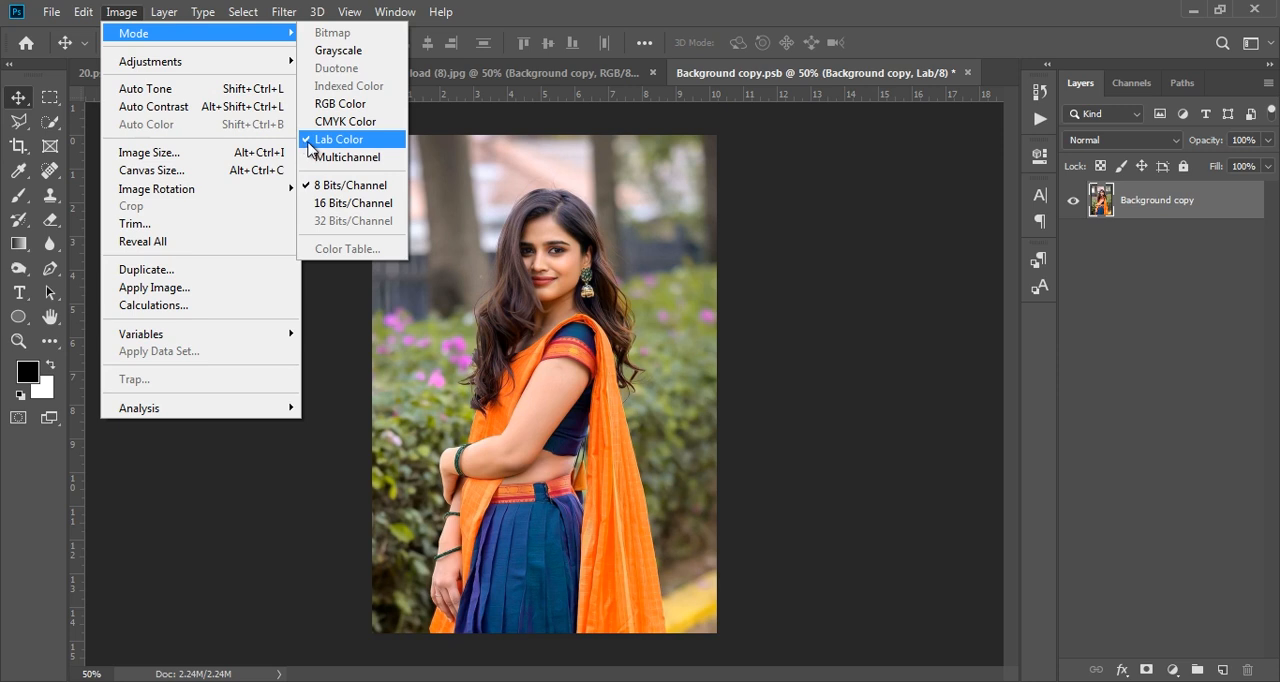
pyautogui.click(121, 12)
# - Run Apply Image on the Background copy using channel b, Multiply blending and 50% opacity
pyautogui.click(121, 12)
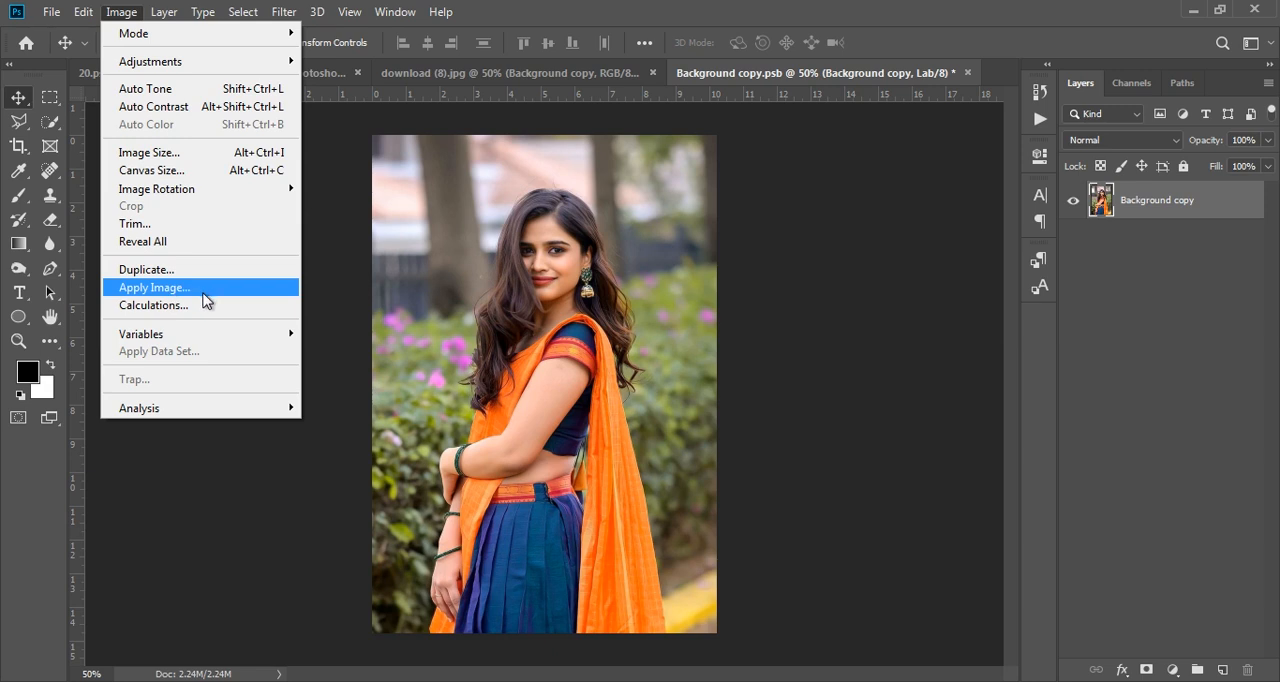
pyautogui.click(155, 288)
pyautogui.click(929, 305)
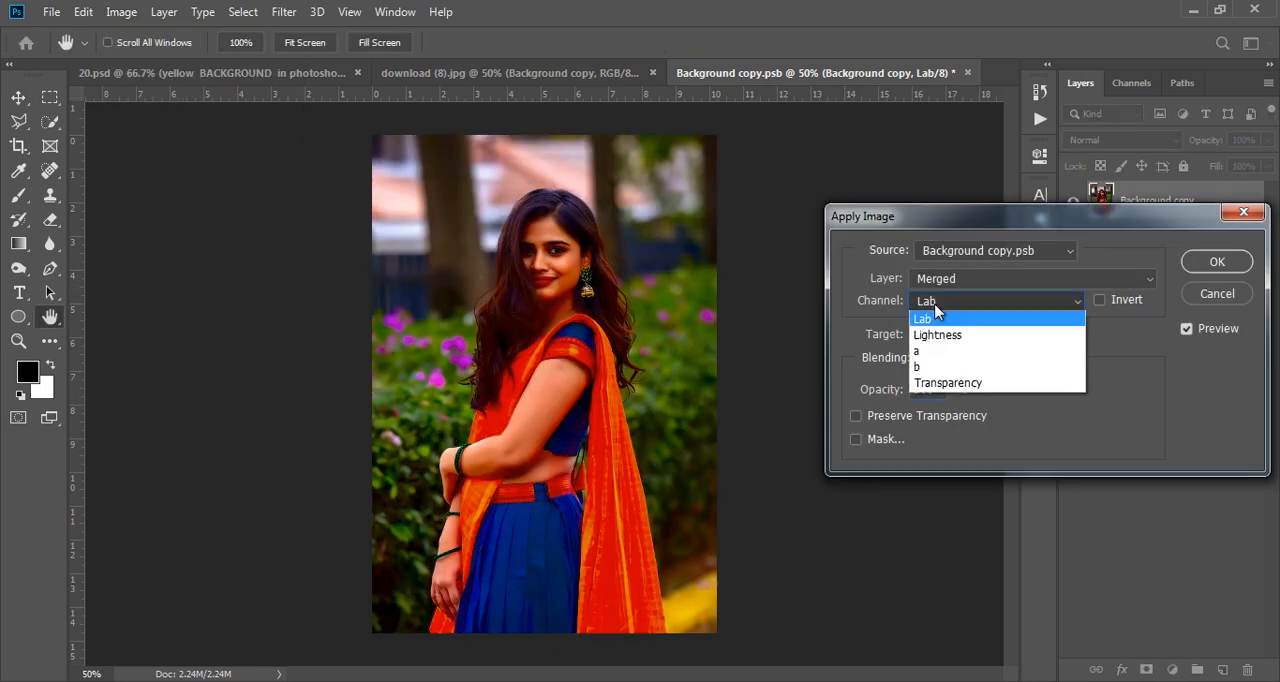
pyautogui.click(931, 366)
pyautogui.moveTo(889, 389); pyautogui.dragTo(843, 394)
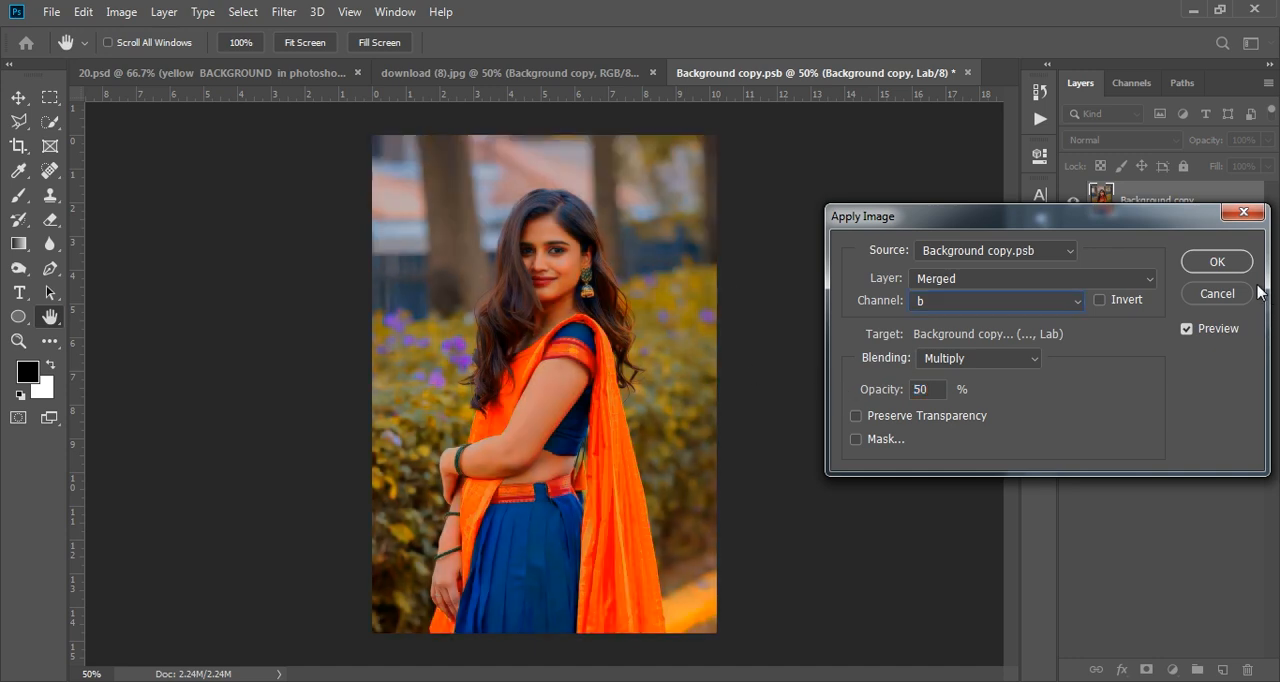
pyautogui.click(1236, 272)
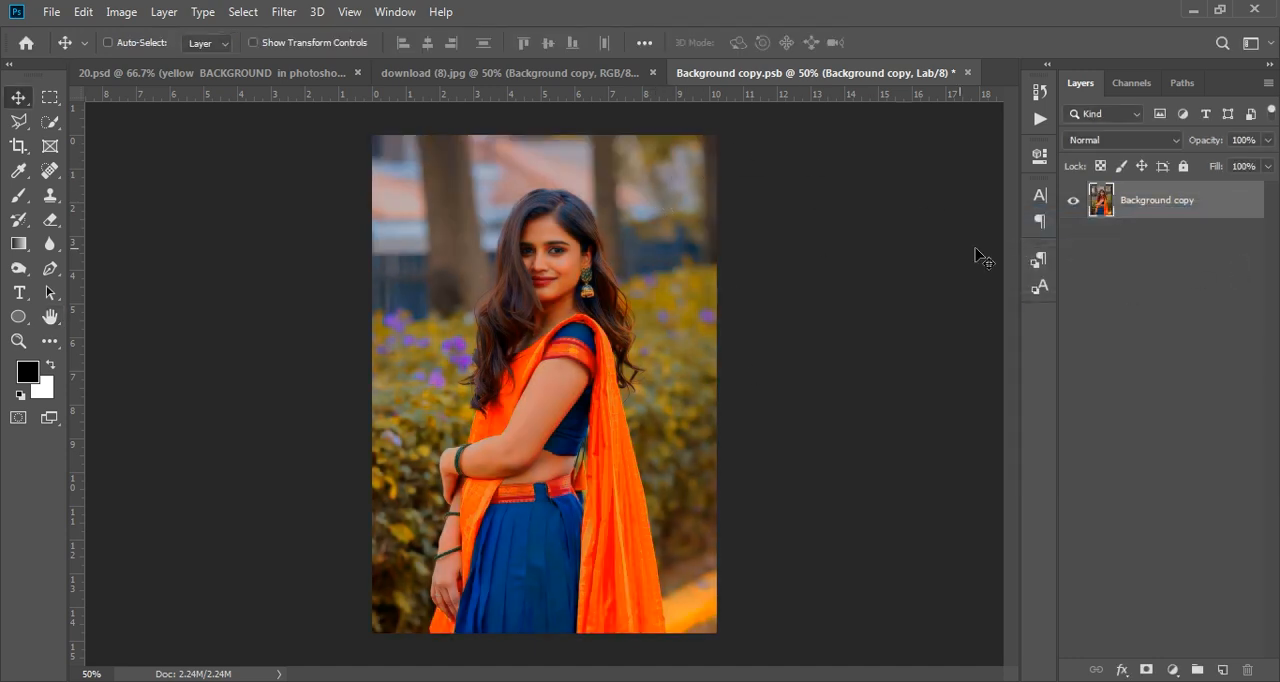
# - Close the smart object's contents and save the changes back to download (8).jpg
pyautogui.click(284, 11)
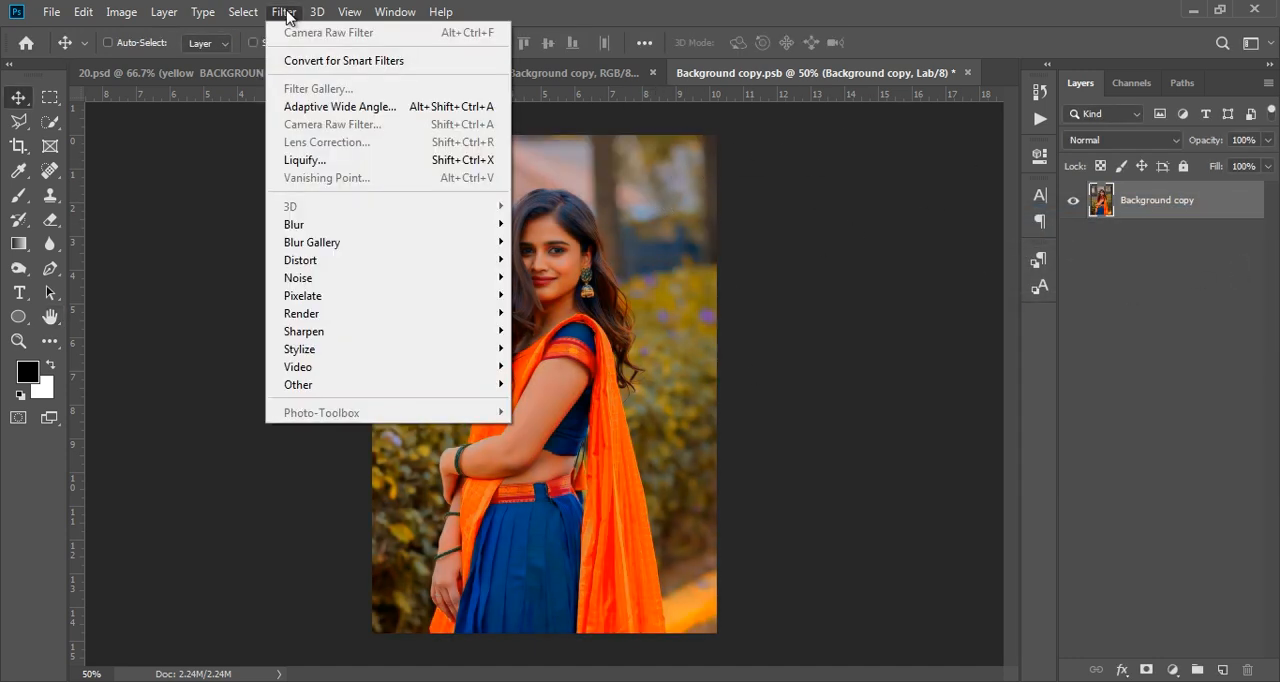
pyautogui.click(284, 11)
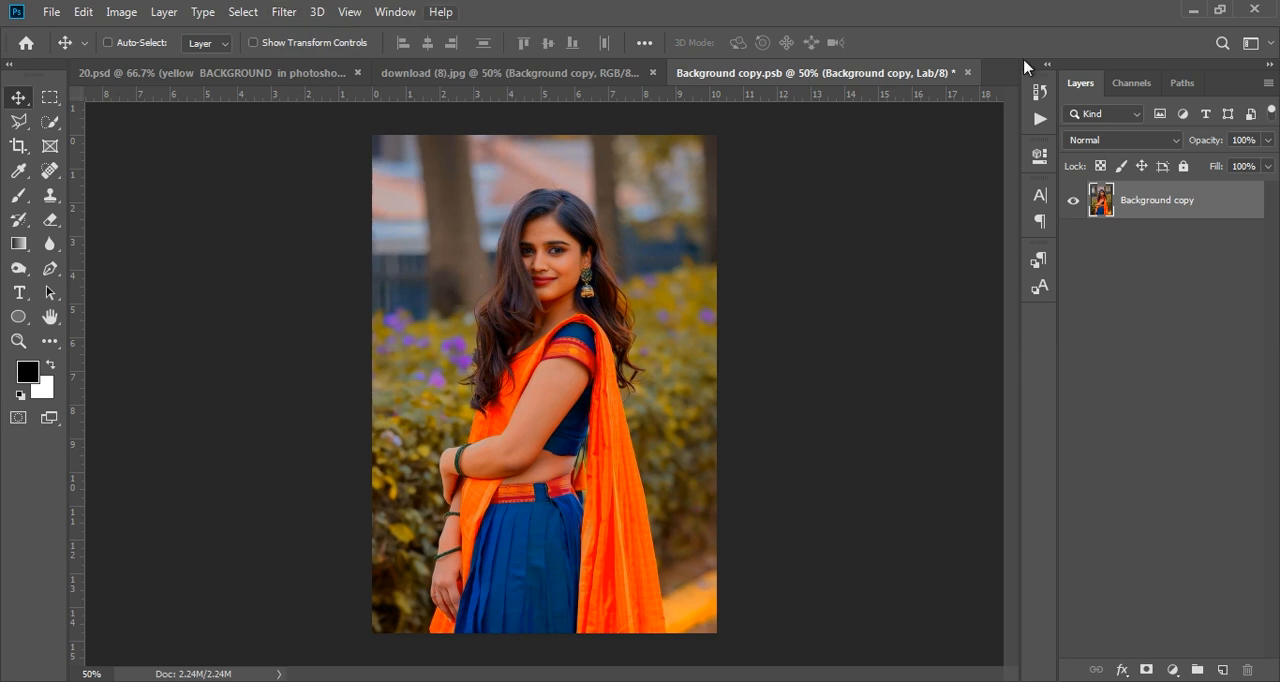
pyautogui.click(967, 72)
pyautogui.click(574, 273)
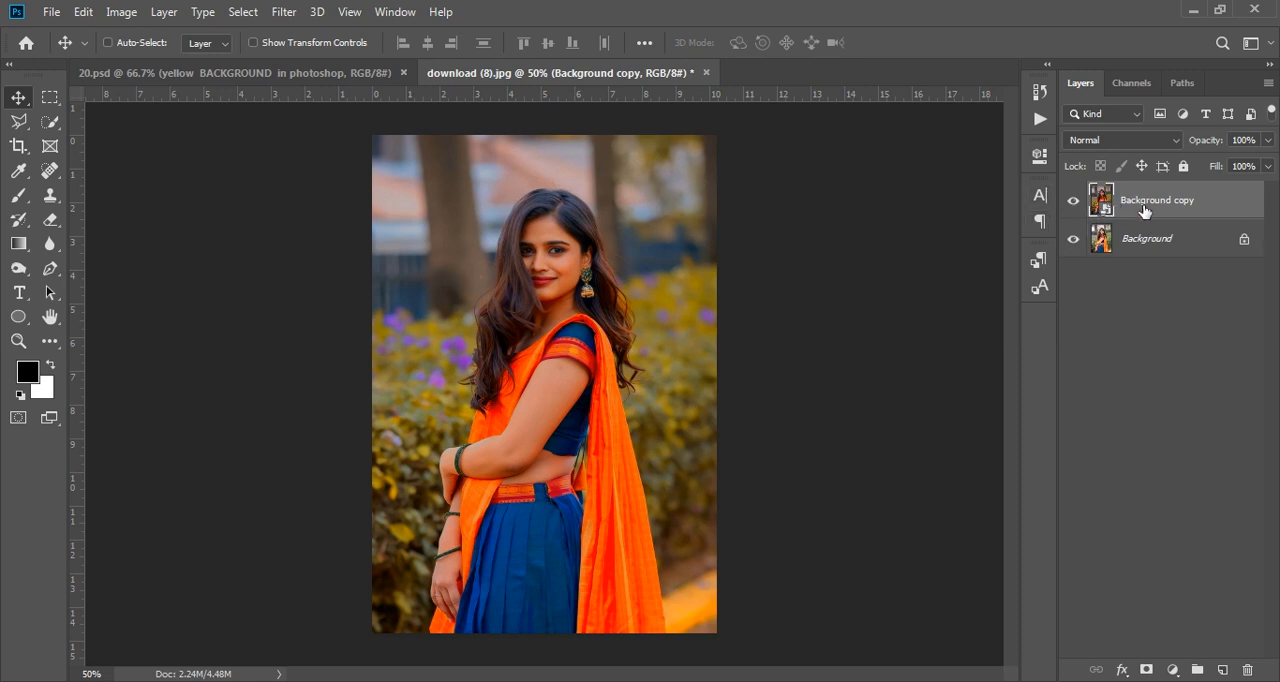
# - Start the Camera Raw Filter on the Background copy and set HSL saturation to Oranges -60 and Yellows +25
pyautogui.click(286, 13)
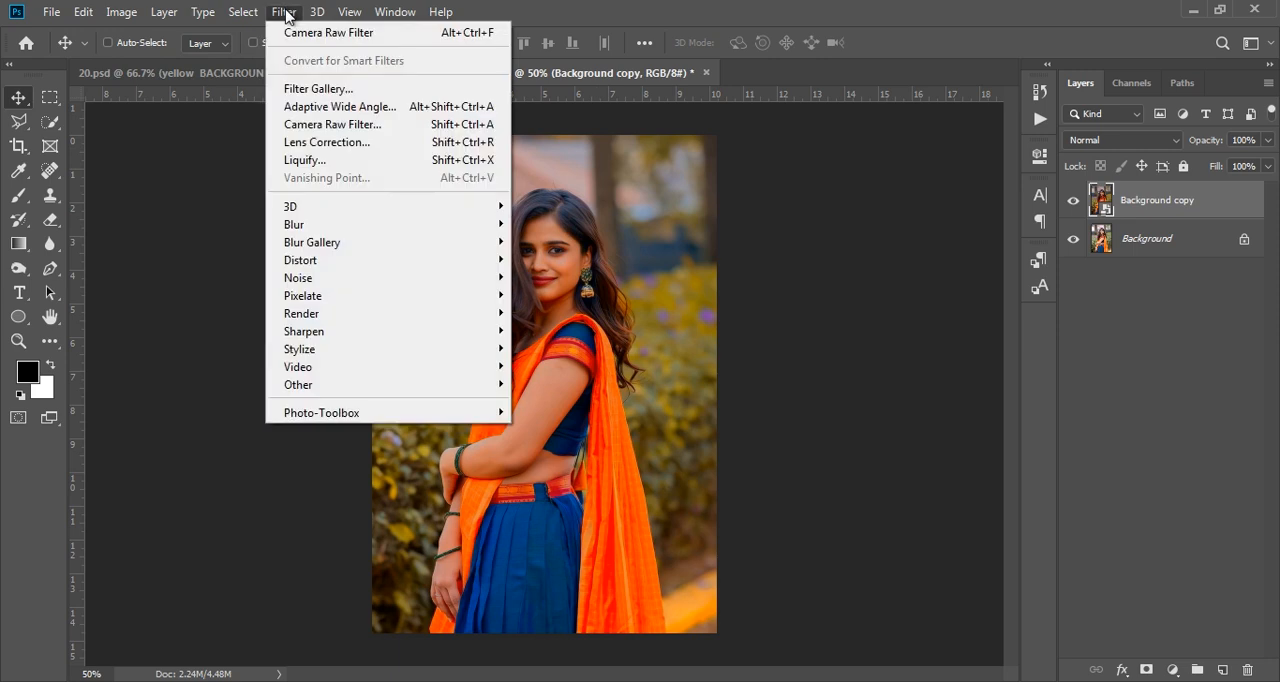
pyautogui.click(405, 125)
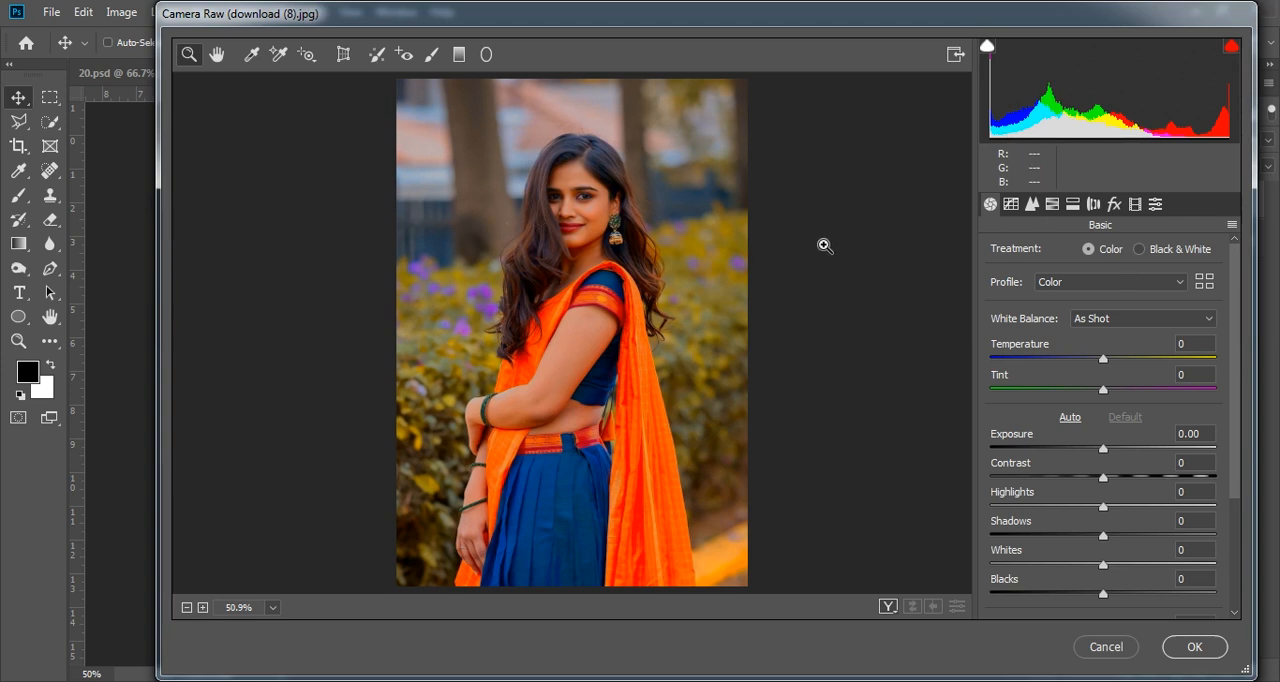
pyautogui.click(1073, 206)
pyautogui.click(1053, 206)
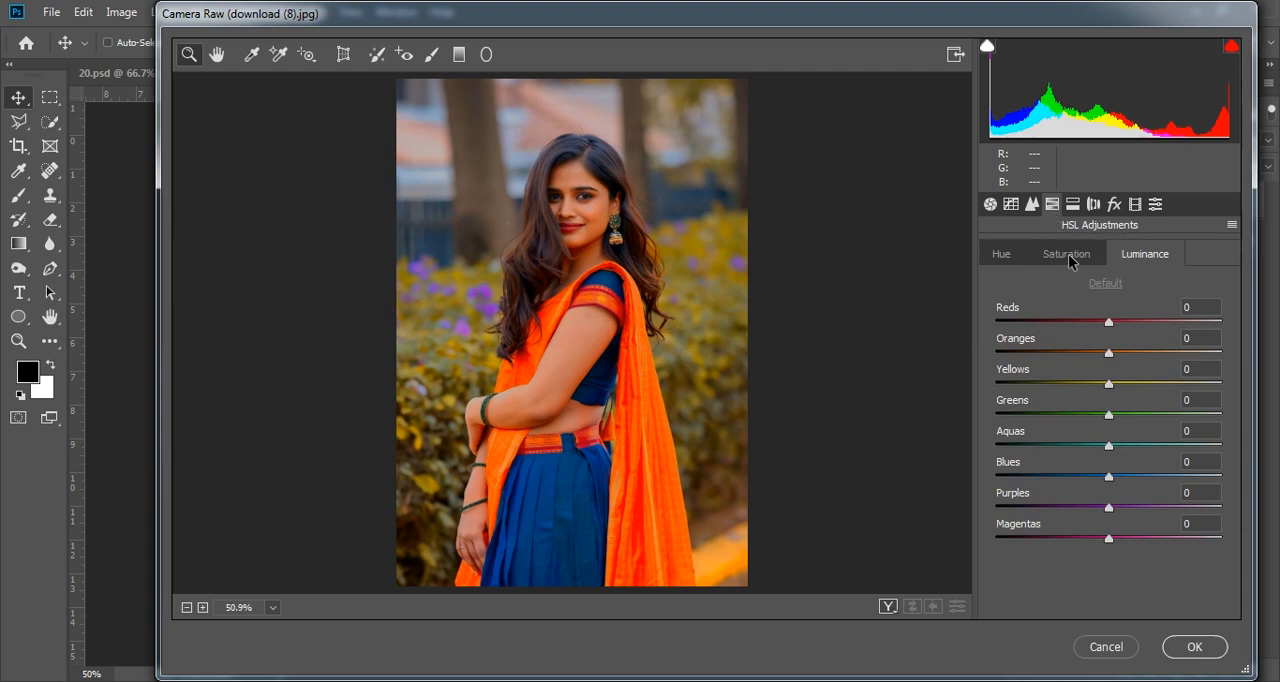
pyautogui.click(1068, 256)
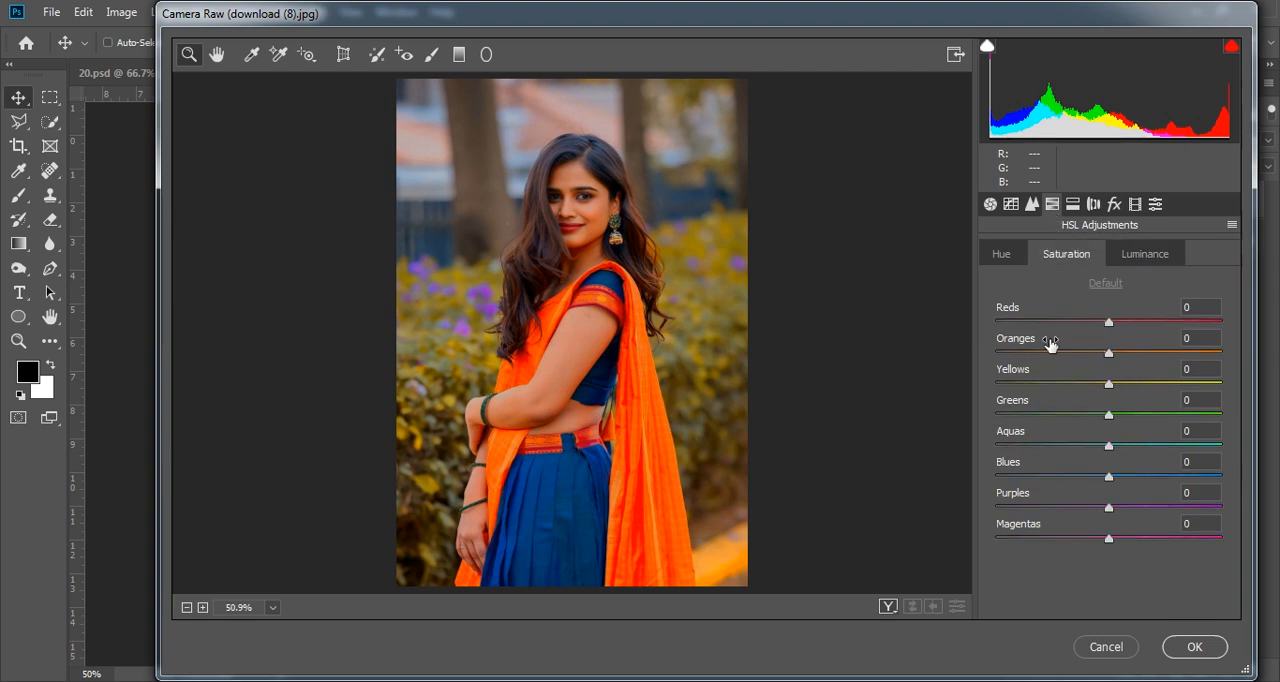
pyautogui.moveTo(1109, 352); pyautogui.dragTo(1052, 354)
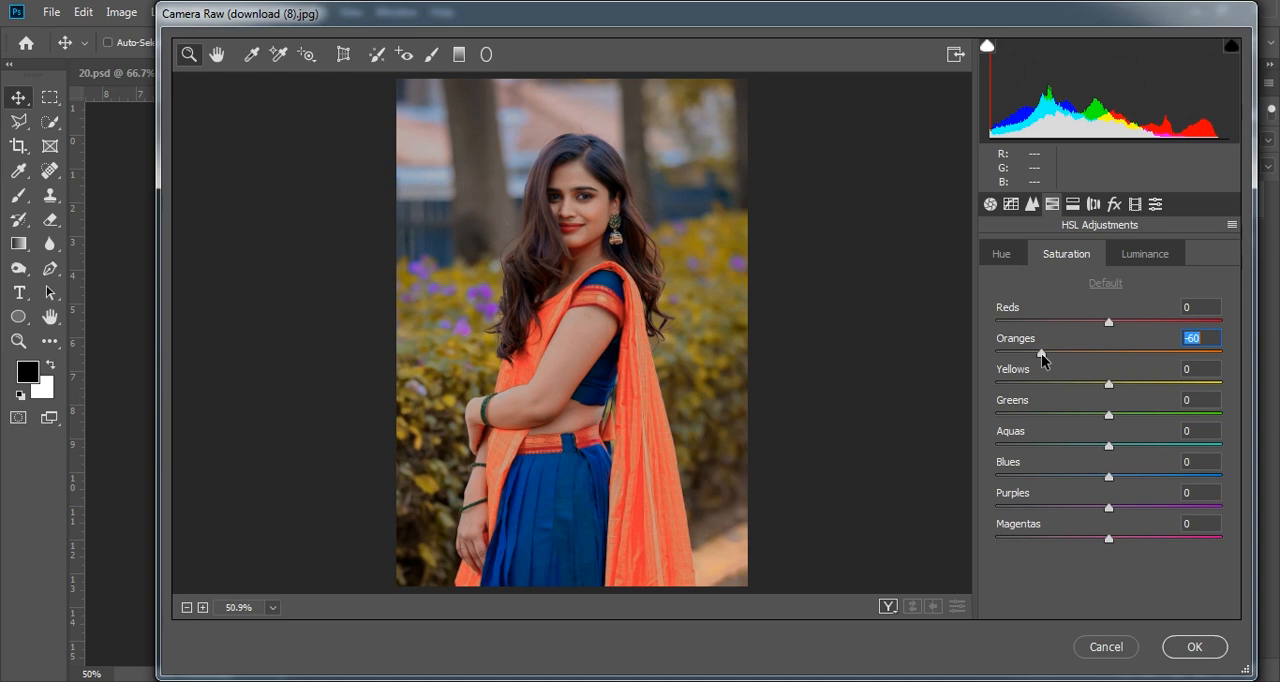
pyautogui.moveTo(1041, 354)
pyautogui.mouseDown()
pyautogui.moveTo(1025, 356)
pyautogui.moveTo(1042, 352)
pyautogui.mouseUp()
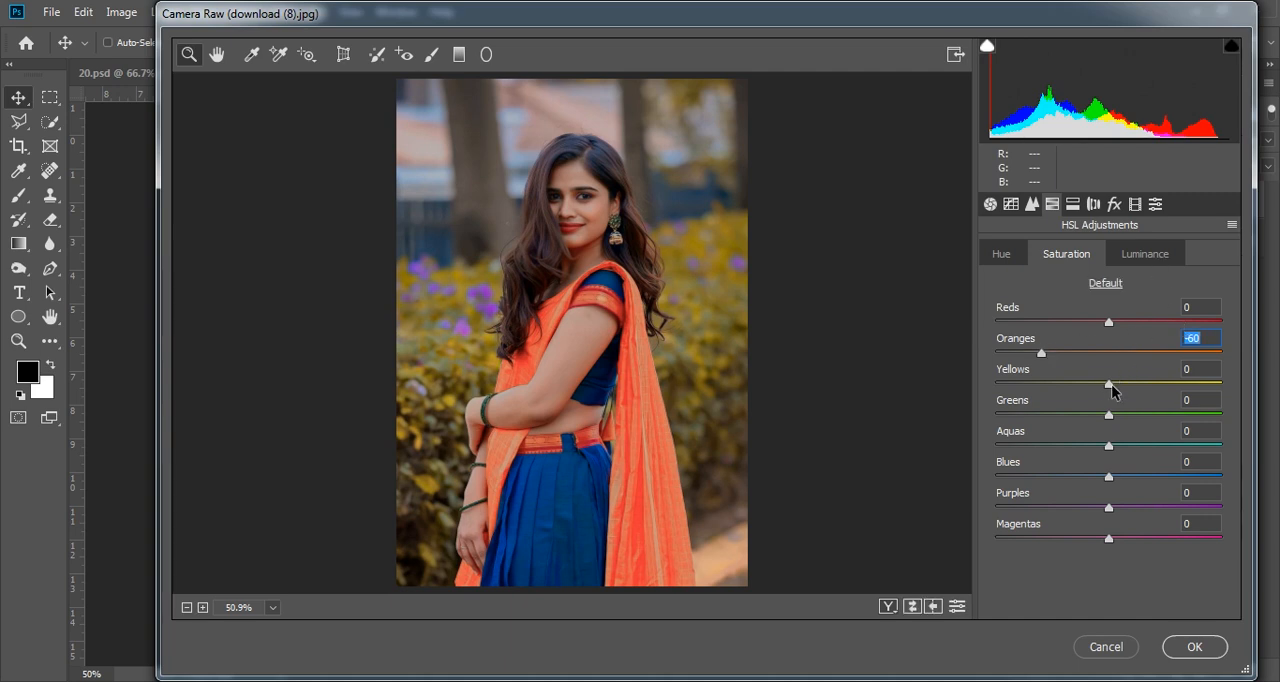
pyautogui.moveTo(1107, 389); pyautogui.dragTo(1134, 388)
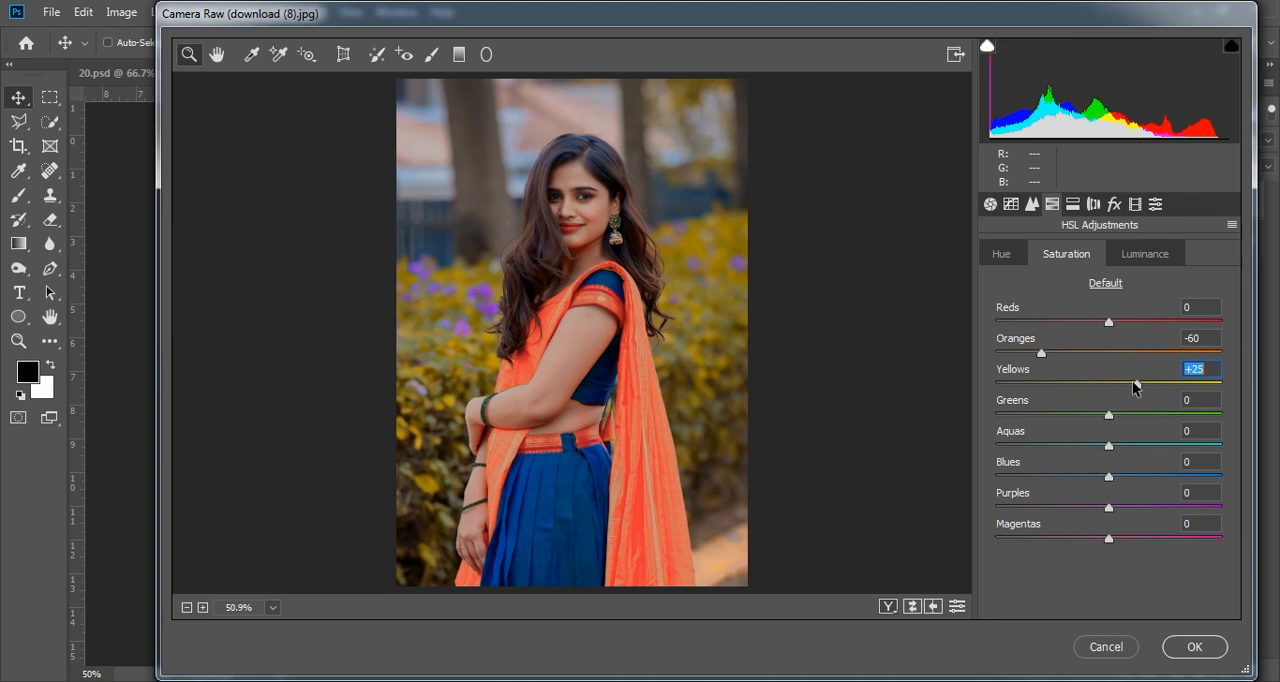
# - Set the HSL luminance to Oranges +50 and Yellows +33
pyautogui.click(1143, 260)
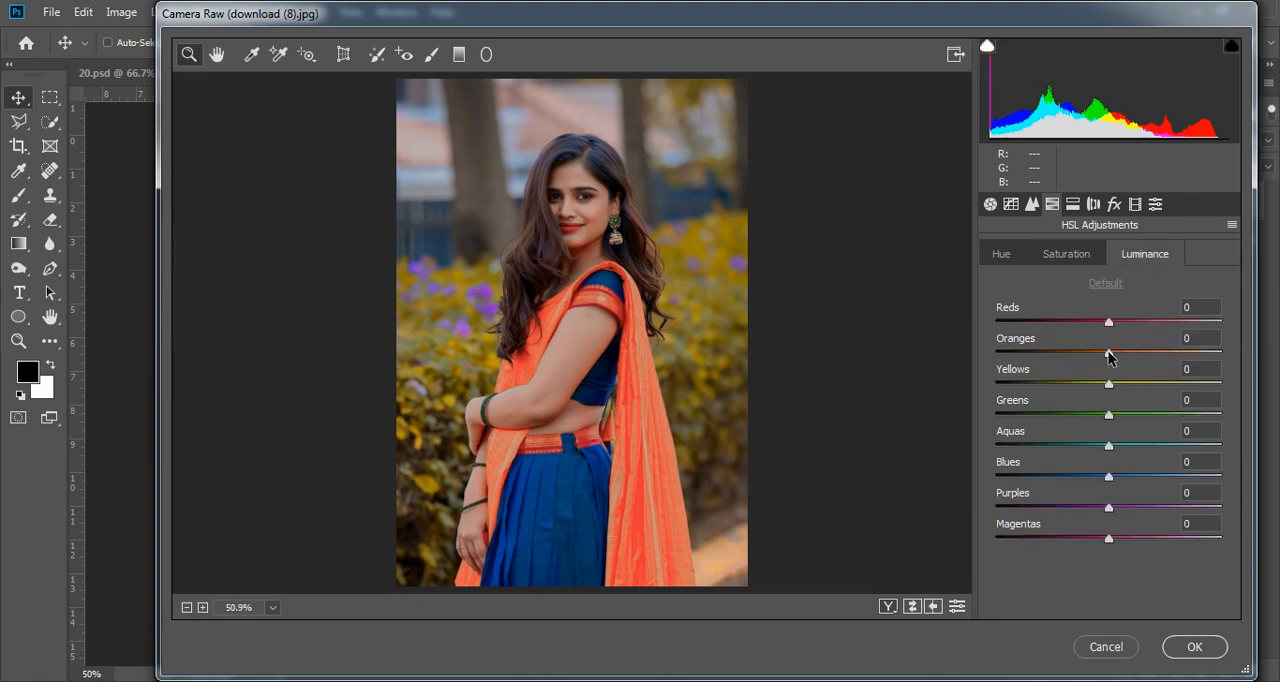
pyautogui.moveTo(1111, 352); pyautogui.dragTo(1165, 350)
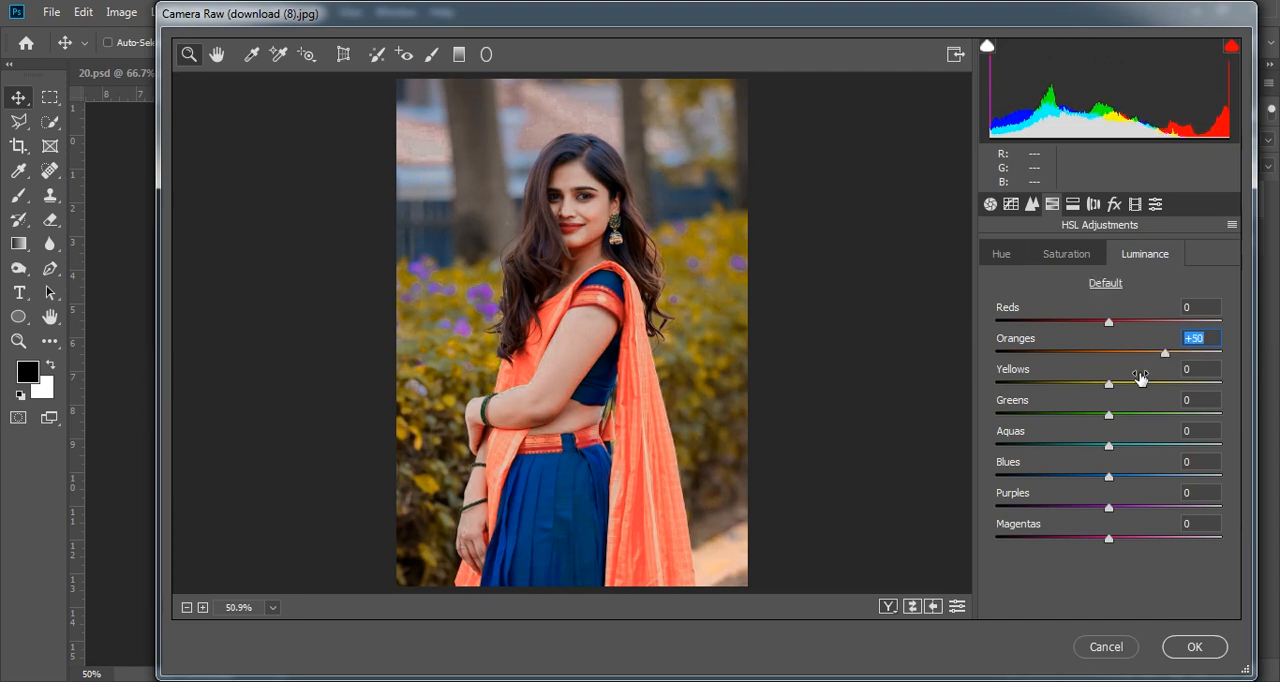
pyautogui.moveTo(1108, 384); pyautogui.dragTo(1144, 386)
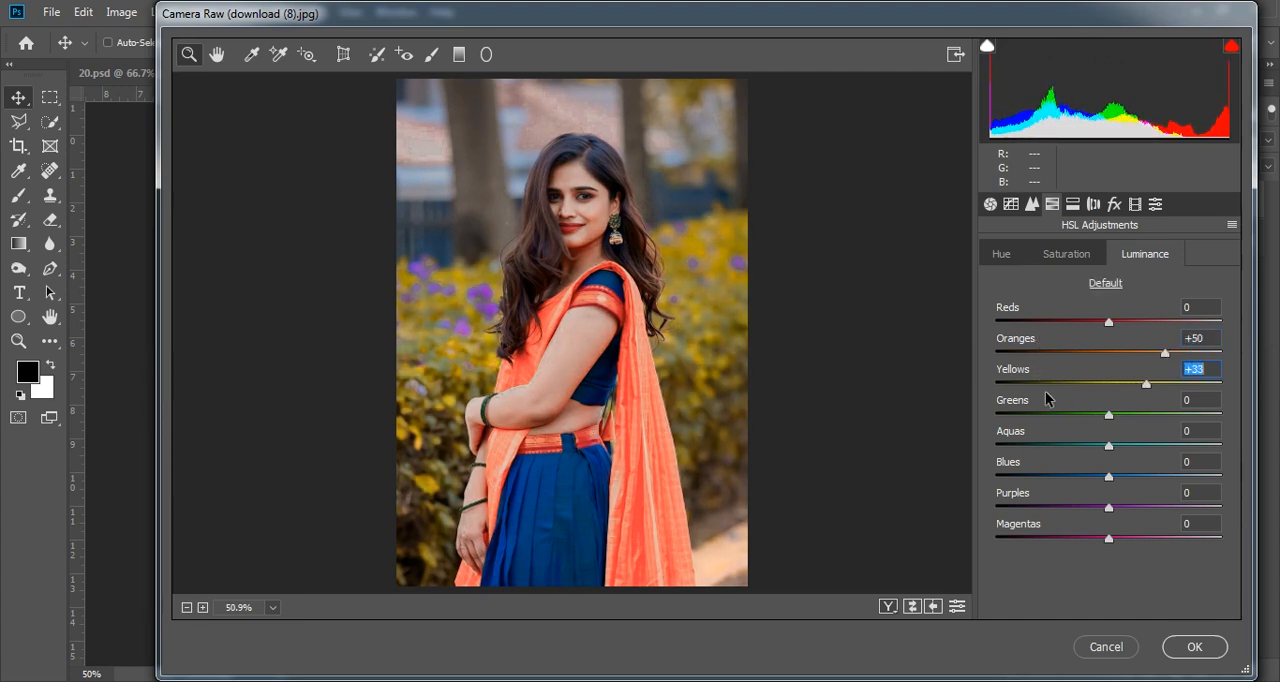
# - Try a slight change to the Reds saturation and reset it to 0
pyautogui.click(1058, 260)
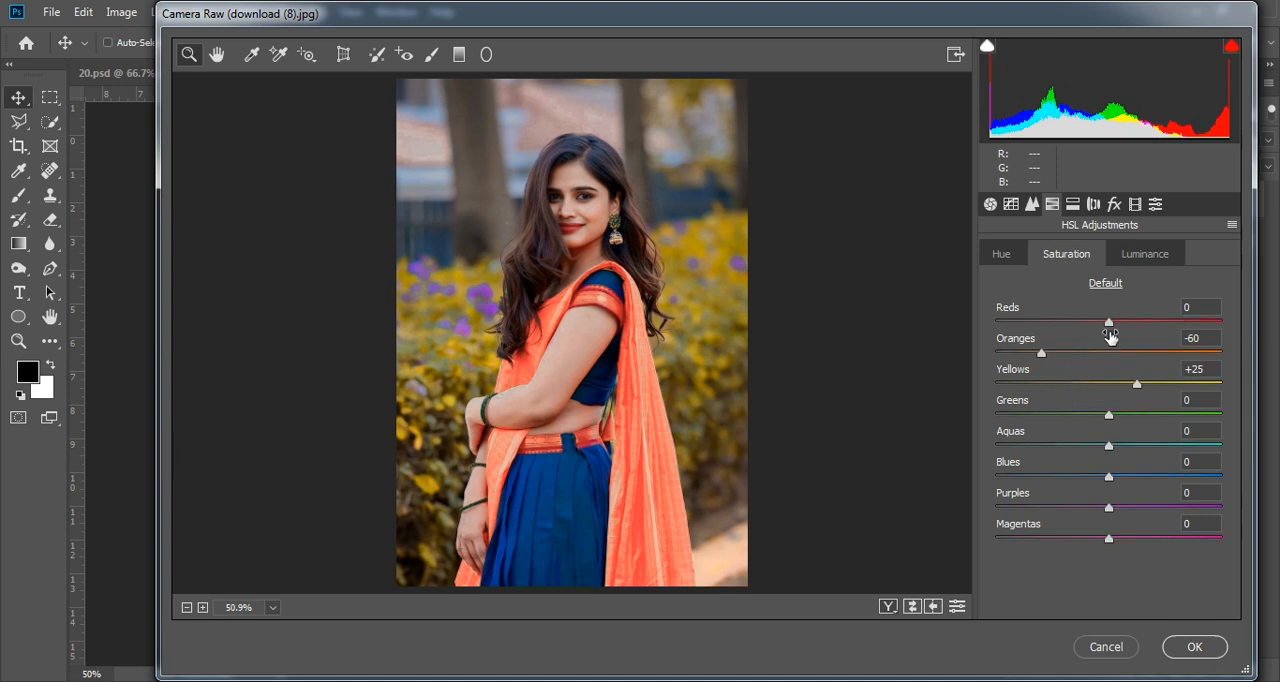
pyautogui.moveTo(1110, 324)
pyautogui.mouseDown()
pyautogui.moveTo(1142, 325)
pyautogui.moveTo(1088, 327)
pyautogui.moveTo(1115, 322)
pyautogui.mouseUp()
pyautogui.click(1209, 308)
pyautogui.moveTo(1209, 308); pyautogui.dragTo(1132, 320)
pyautogui.write('0')
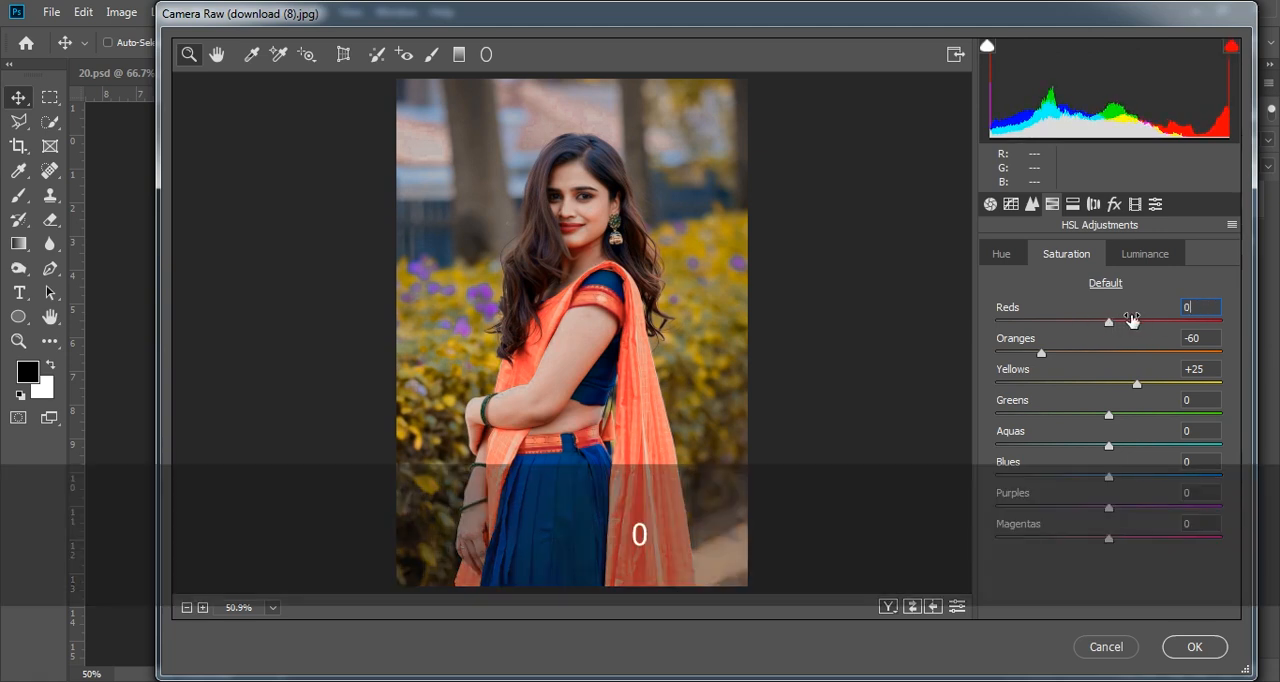
# - Review the luminance values and apply the Camera Raw Filter to the Background copy
pyautogui.click(1135, 255)
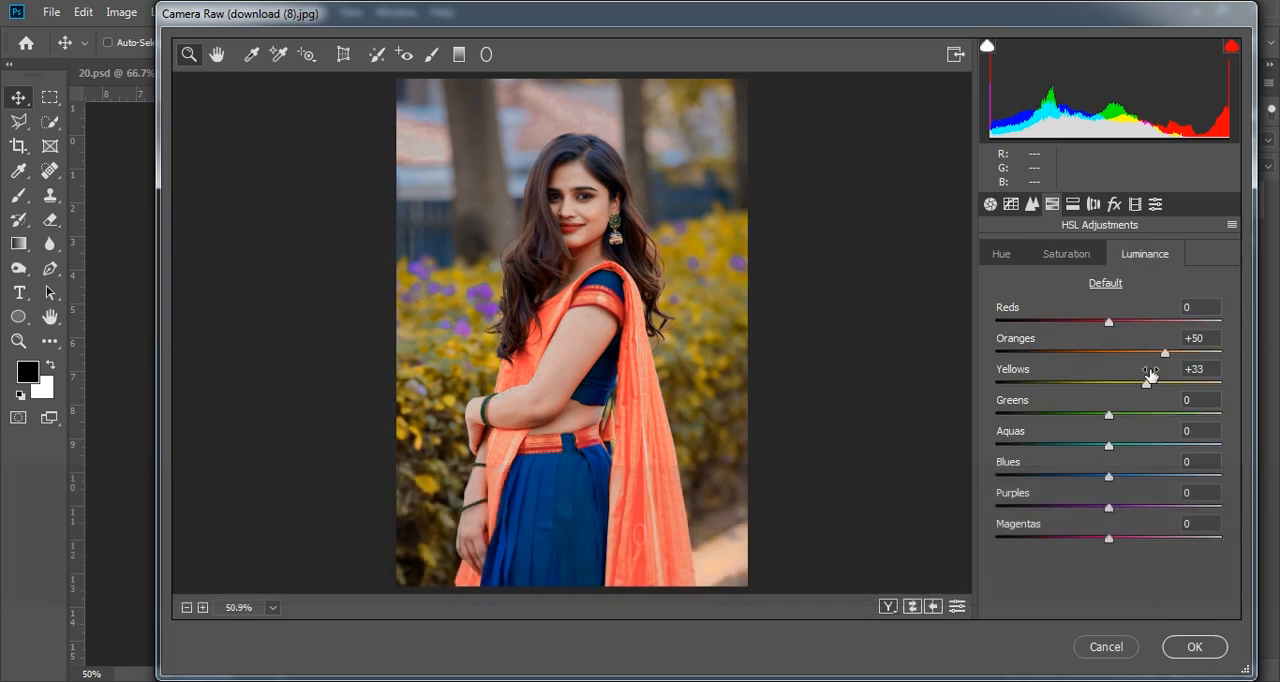
pyautogui.click(1192, 648)
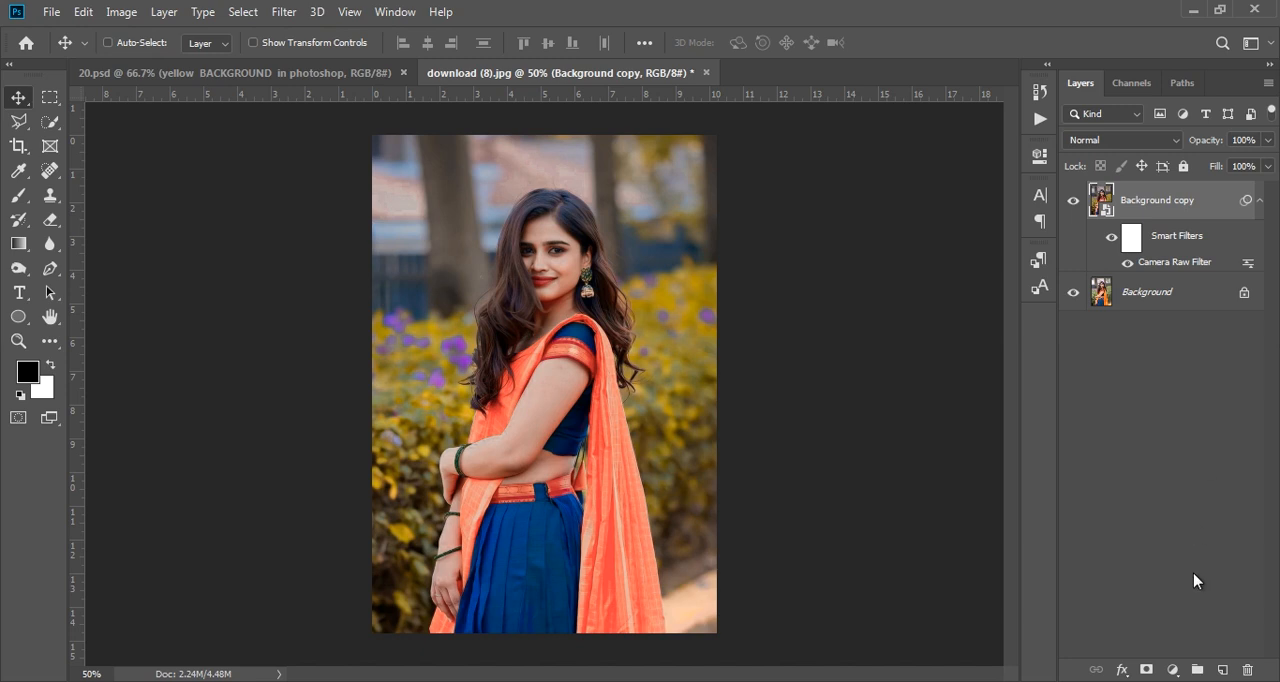
# - Add a Brightness/Contrast adjustment clipped to the Background copy, with brightness 25 and slightly raised contrast
pyautogui.click(1173, 669)
pyautogui.click(1195, 398)
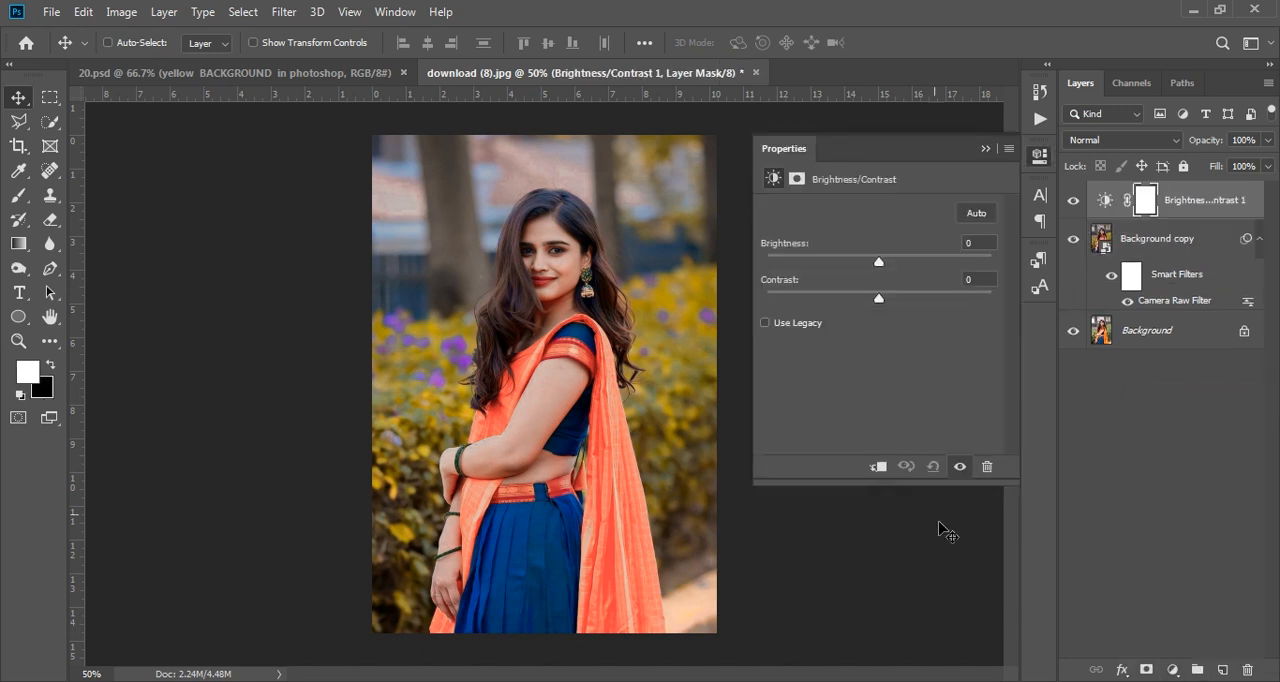
pyautogui.click(878, 468)
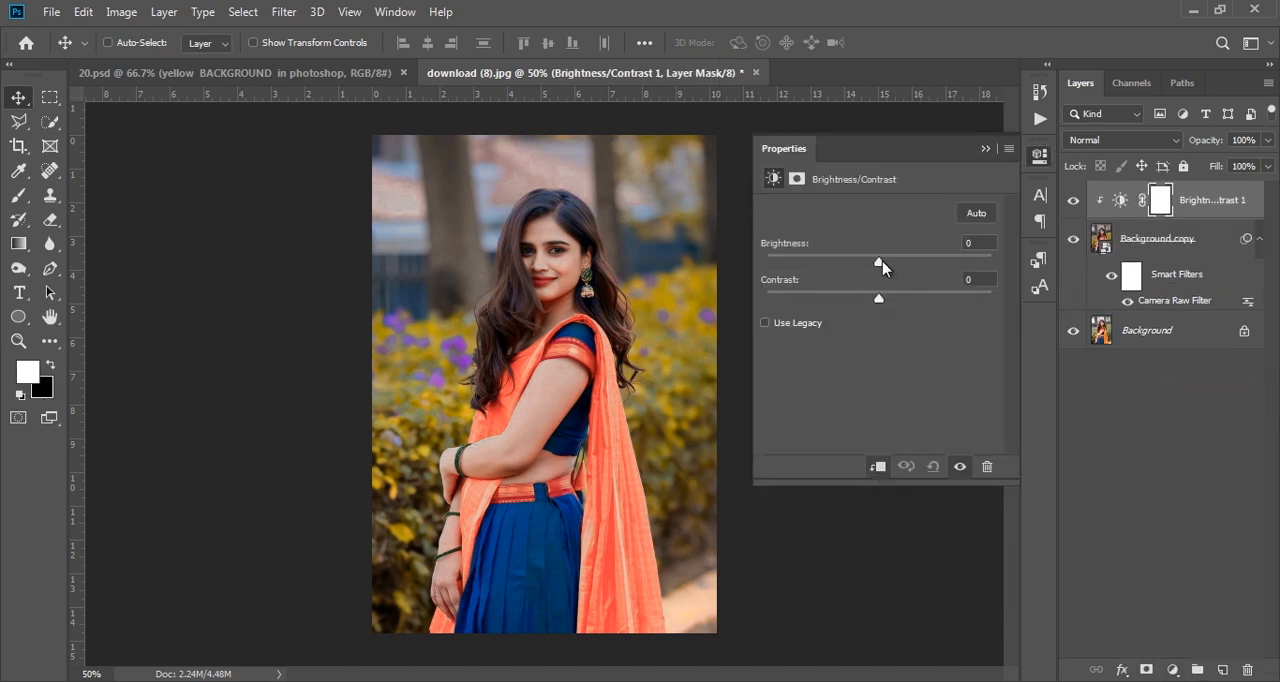
pyautogui.moveTo(884, 265); pyautogui.dragTo(893, 265)
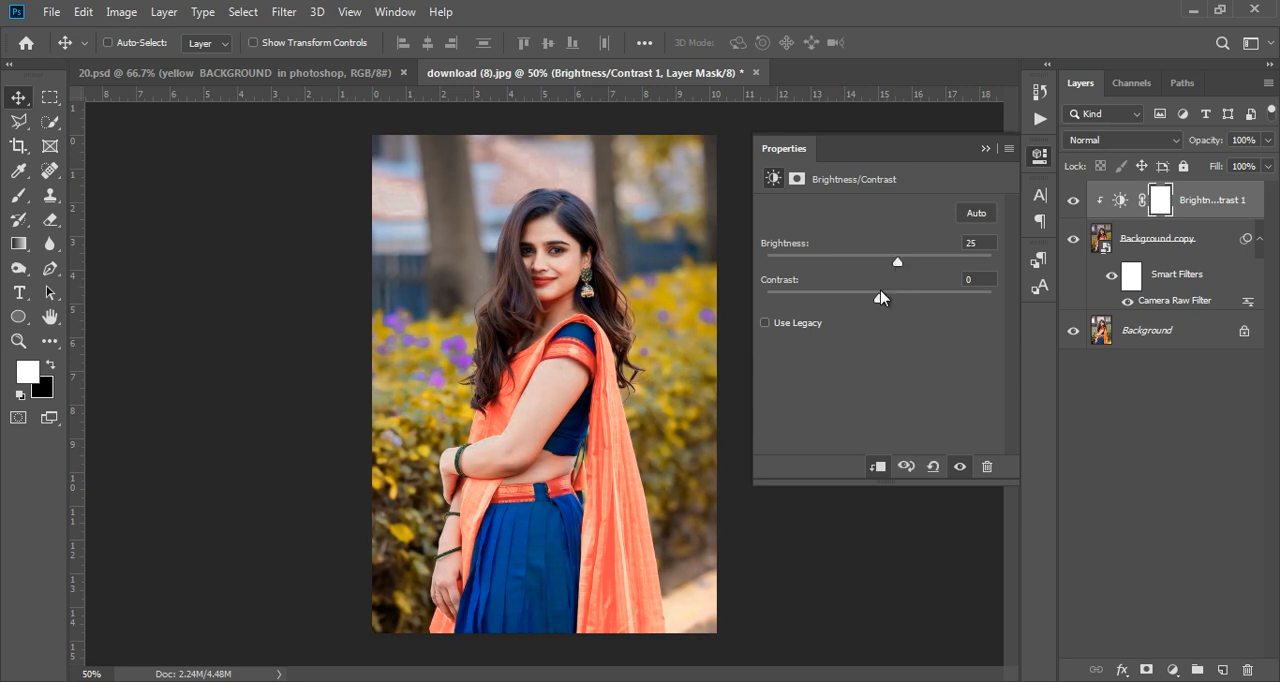
pyautogui.moveTo(879, 298); pyautogui.dragTo(883, 298)
pyautogui.click(985, 148)
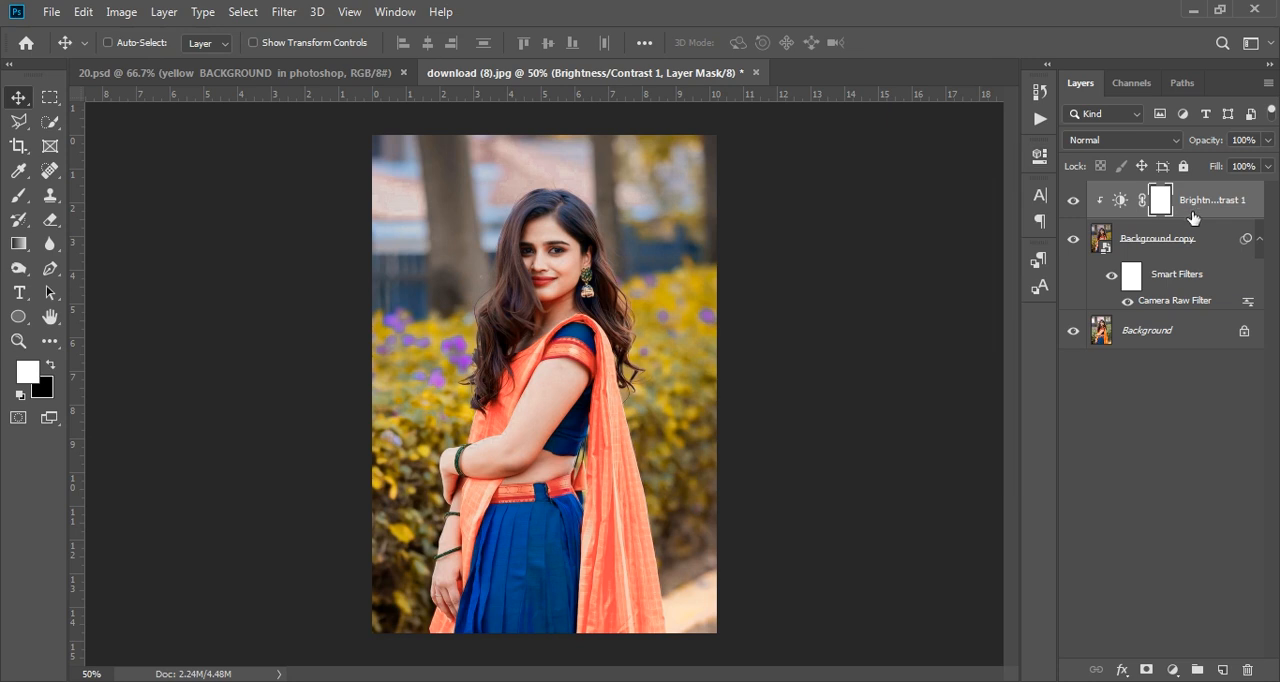
# - Group the Brightness/Contrast adjustment and the Background copy layer together
pyautogui.click(1199, 280)
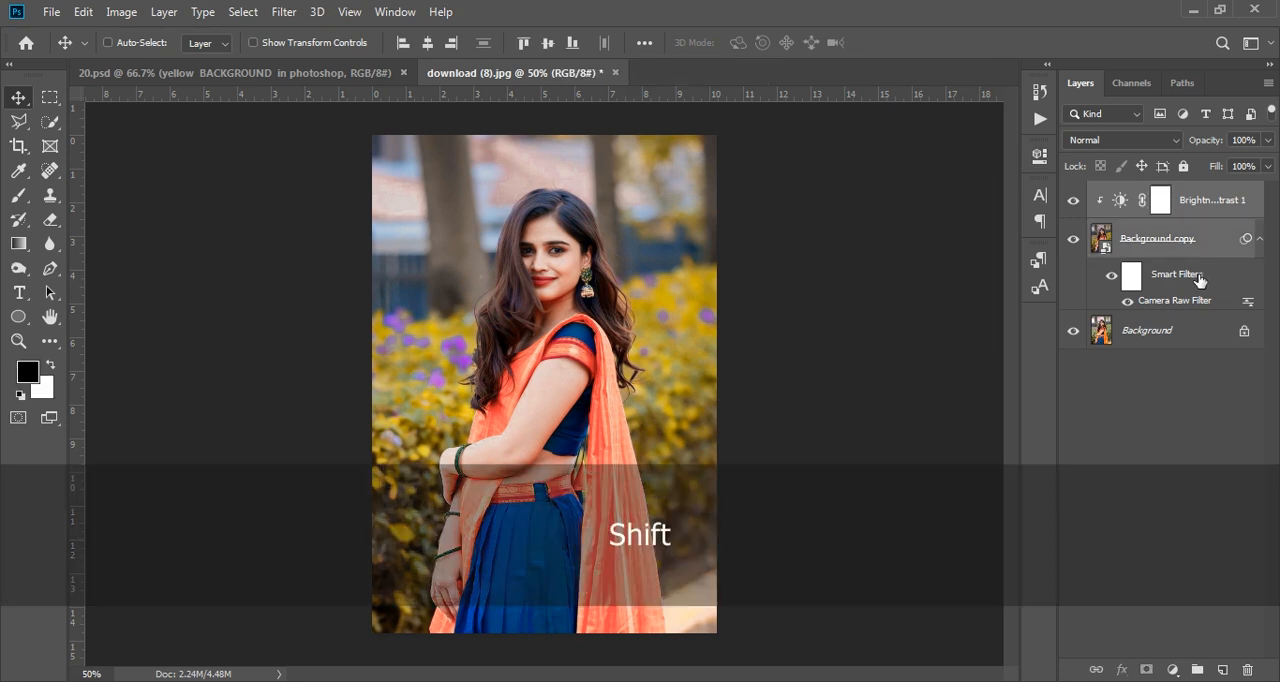
pyautogui.click(1197, 669)
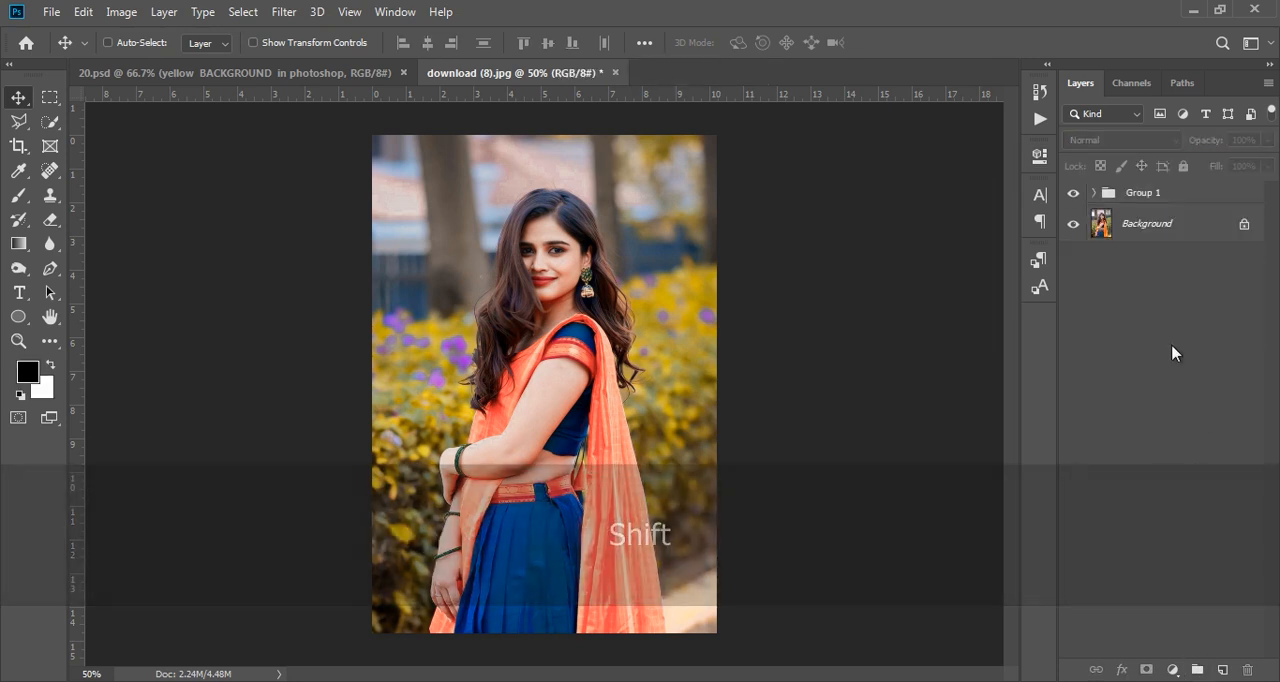
# - Compare the photo before and after the colour edit by toggling the group's visibility, examining the whole image and close up at 66.67%
pyautogui.click(1073, 193)
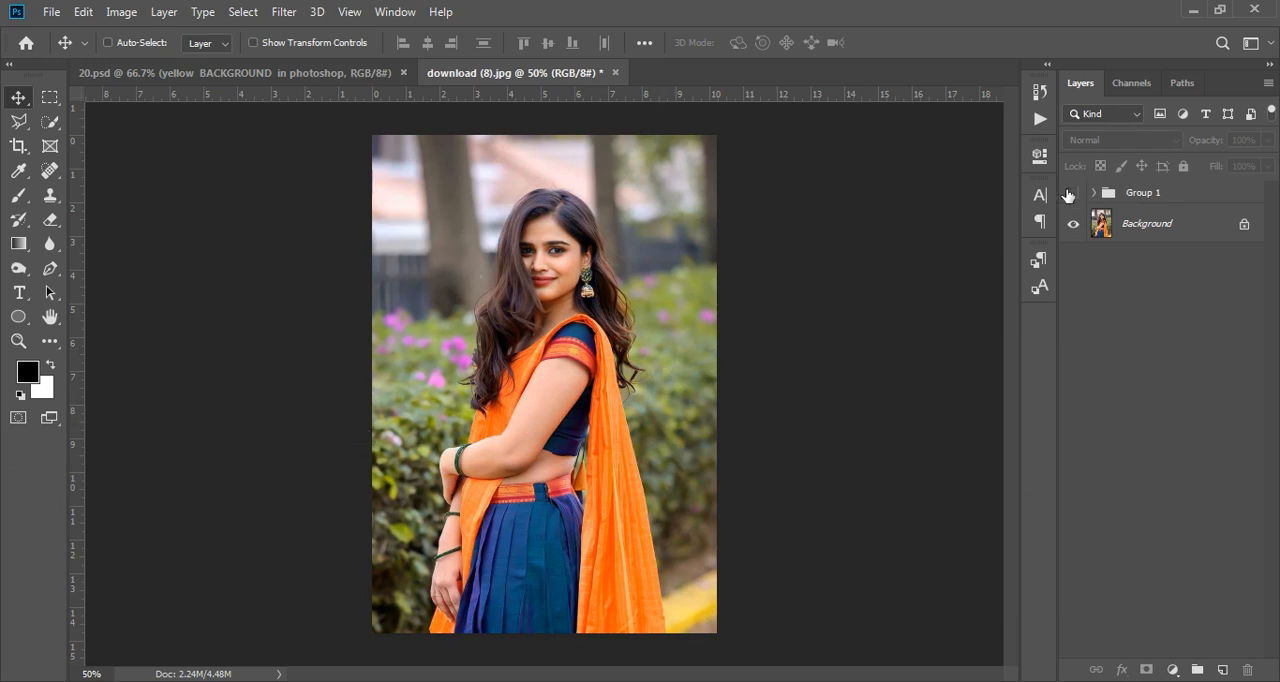
pyautogui.click(1072, 193)
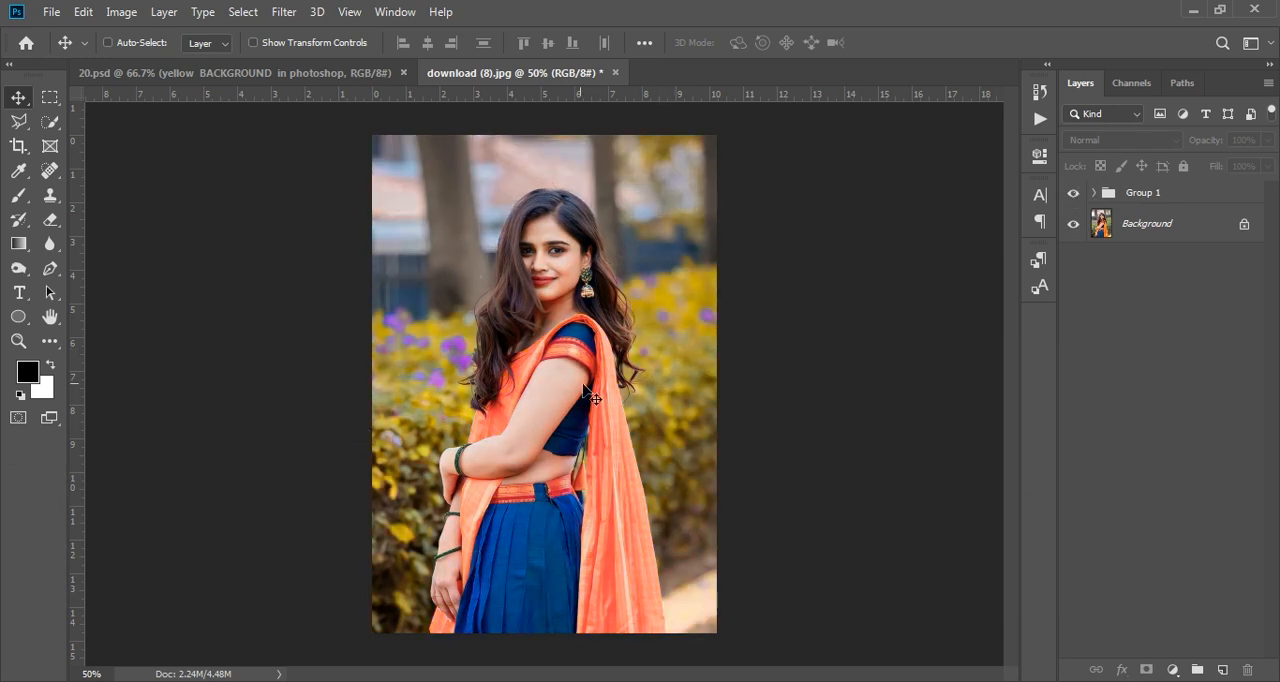
pyautogui.press('ctrl+KP_Add')
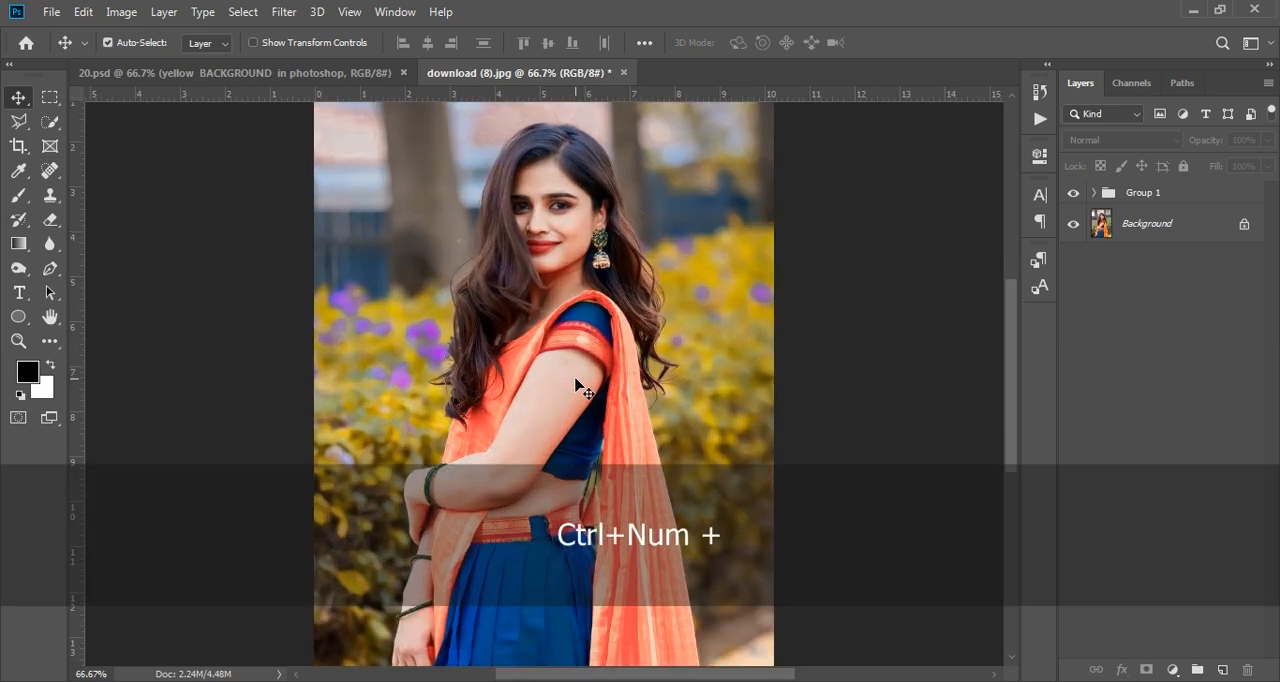
pyautogui.scroll(-4, 575, 386)
pyautogui.scroll(7, 575, 386)
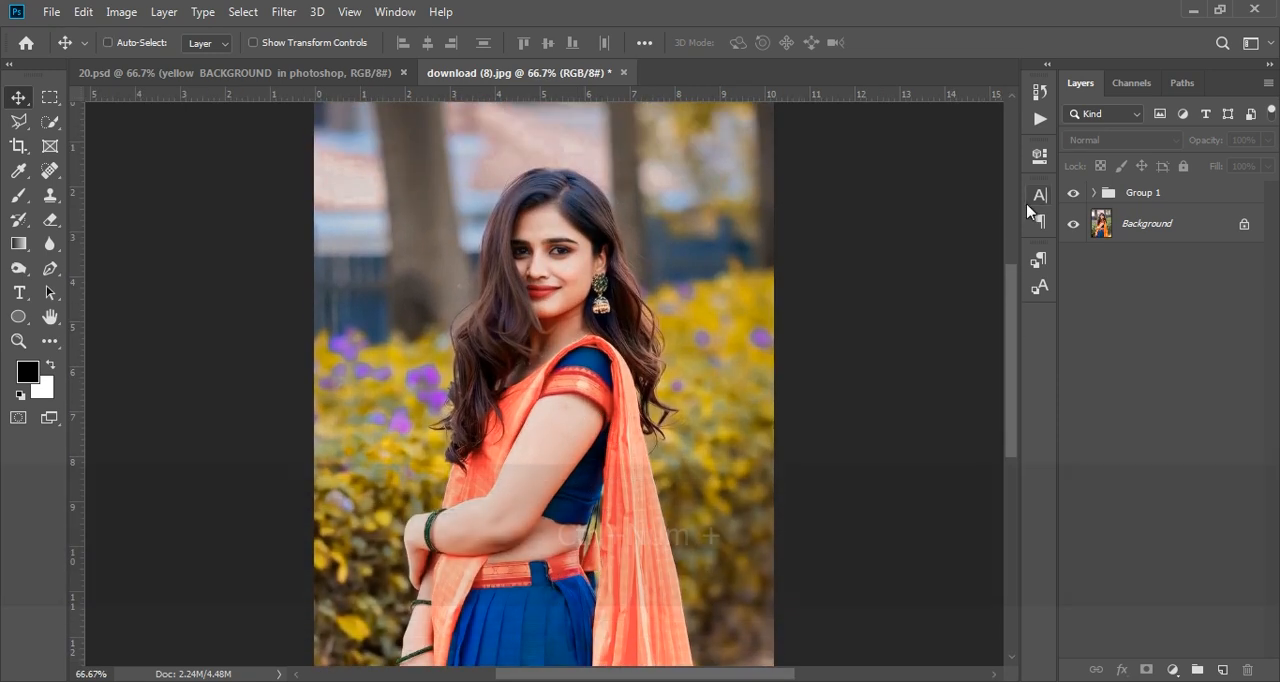
pyautogui.click(1076, 193)
pyautogui.scroll(-5, 818, 307)
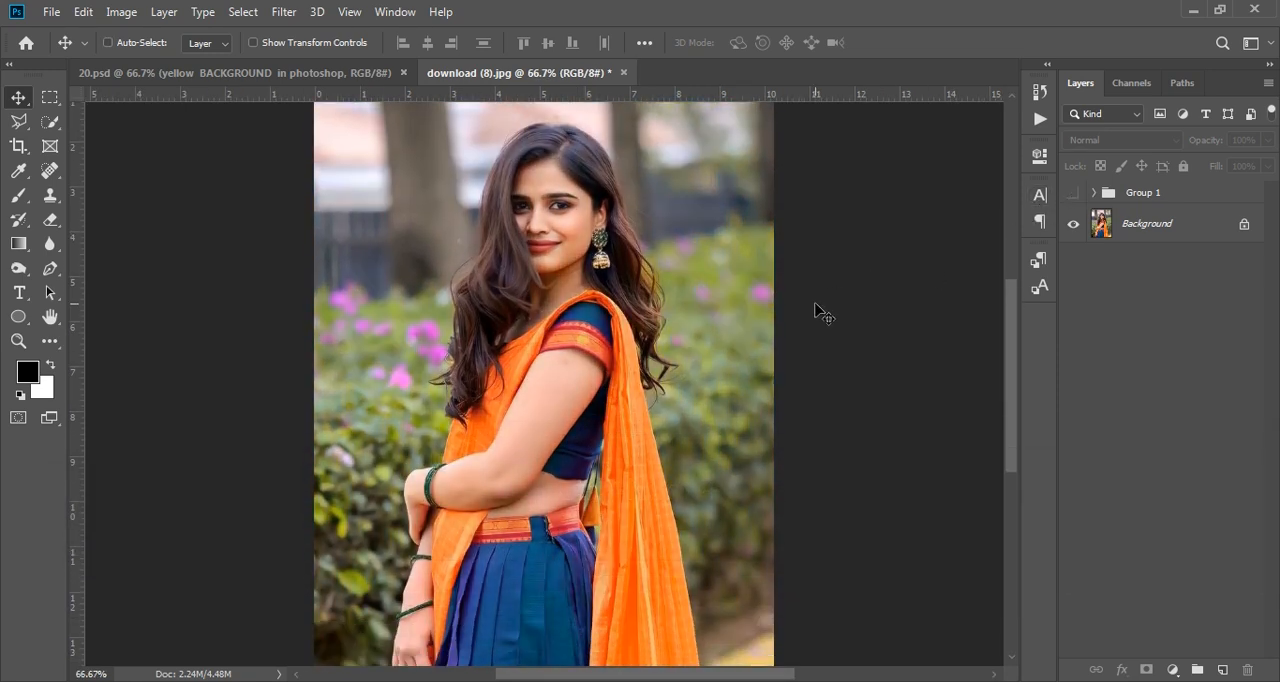
pyautogui.scroll(5, 818, 307)
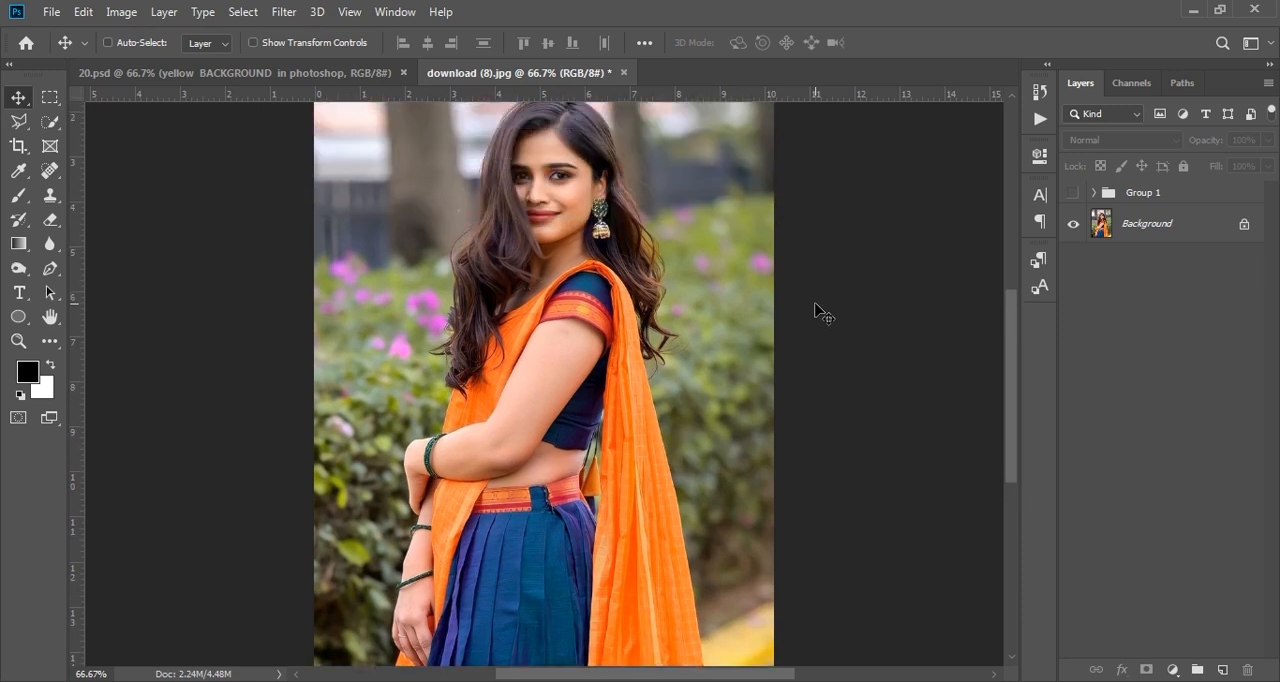
pyautogui.scroll(-1, 818, 307)
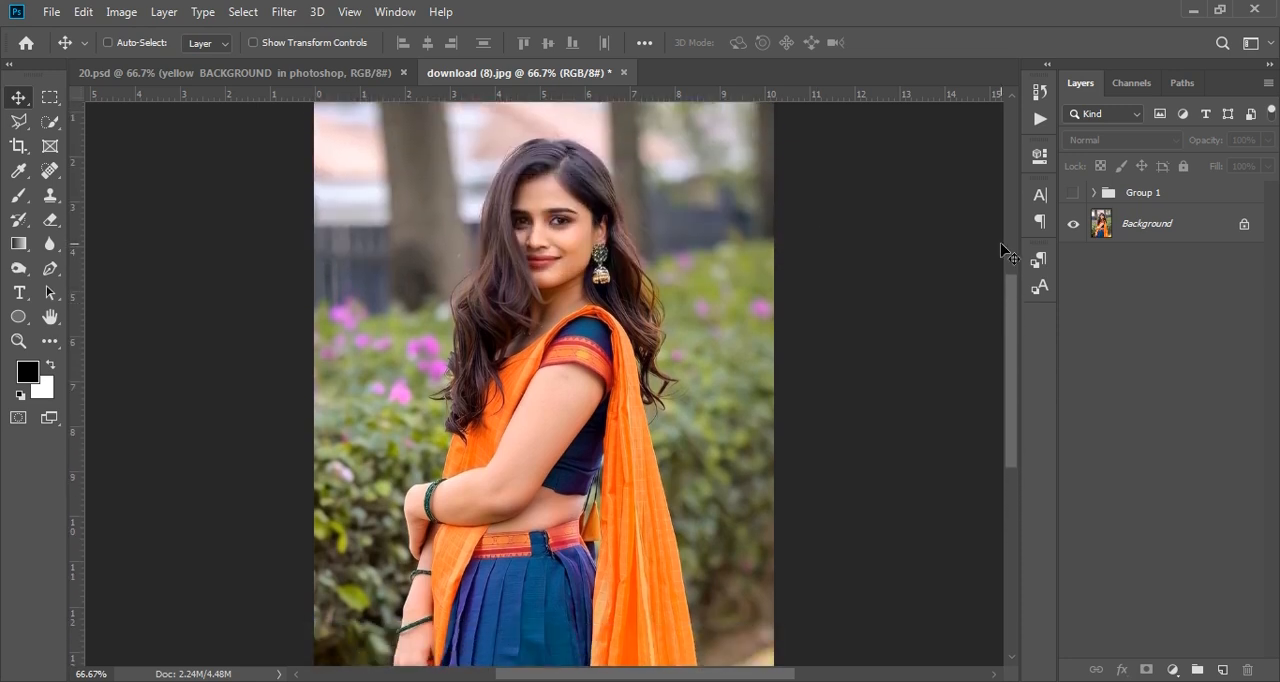
pyautogui.click(1074, 194)
pyautogui.scroll(-2, 816, 323)
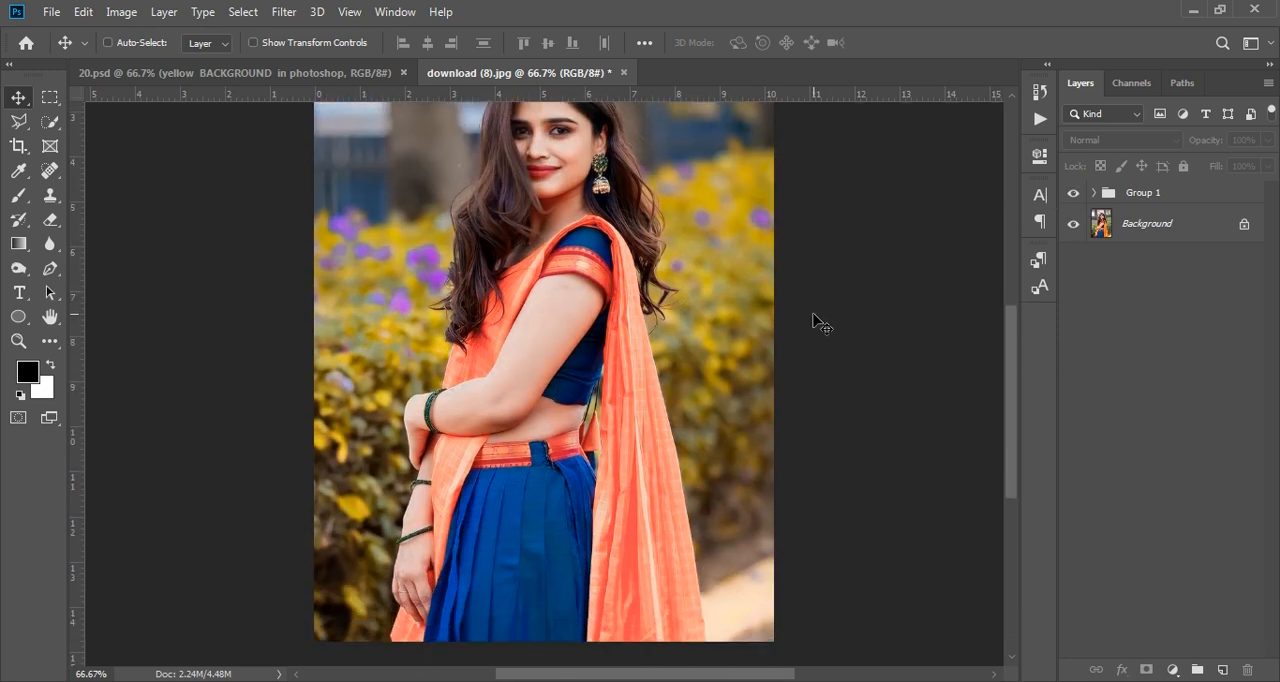
pyautogui.scroll(-1, 818, 323)
pyautogui.scroll(4, 818, 323)
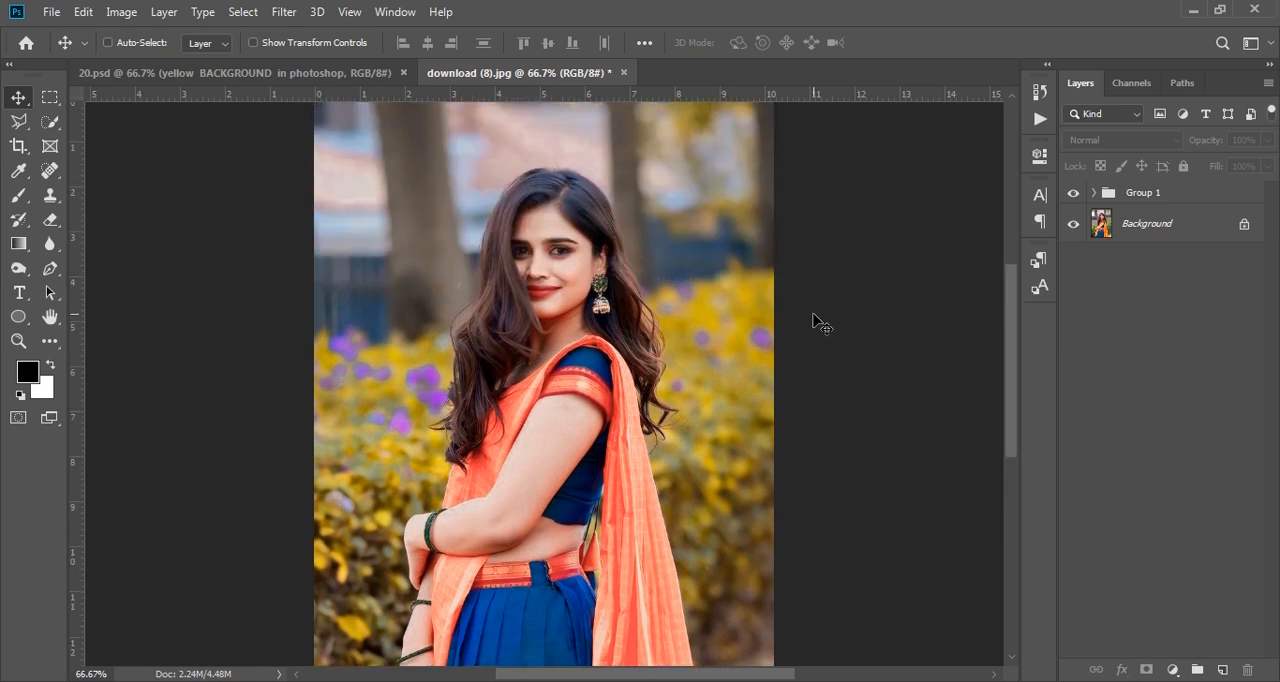
pyautogui.scroll(-2, 818, 323)
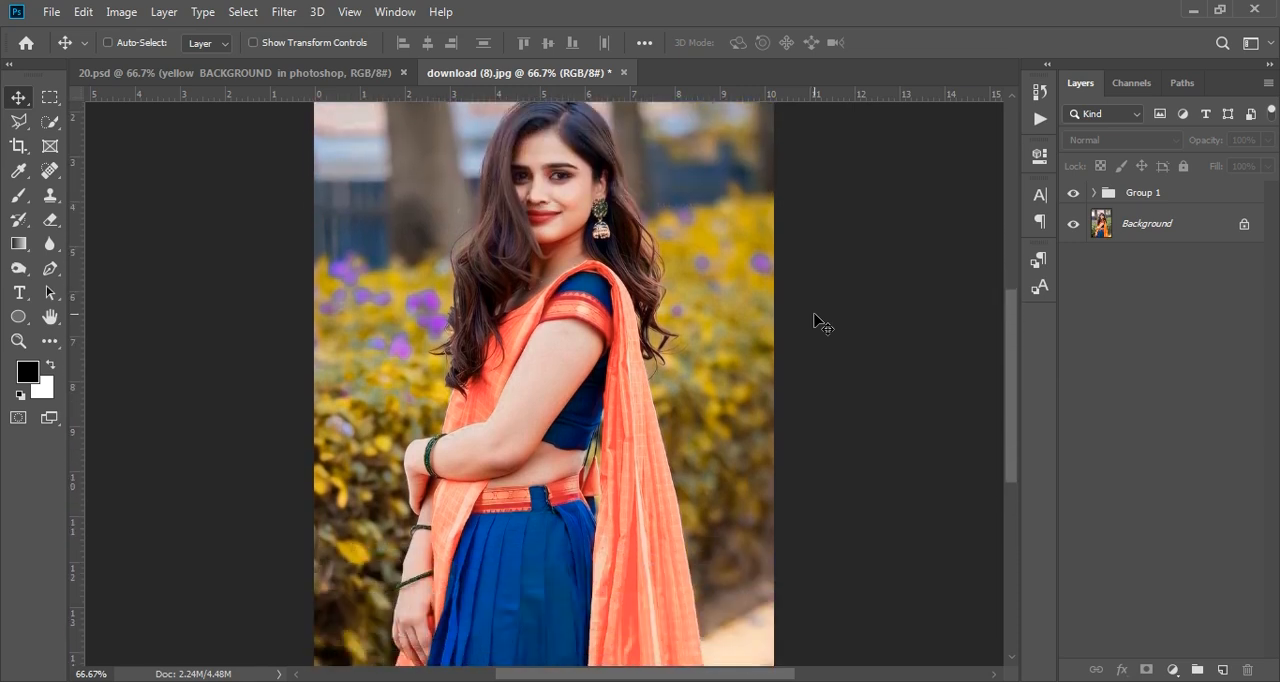